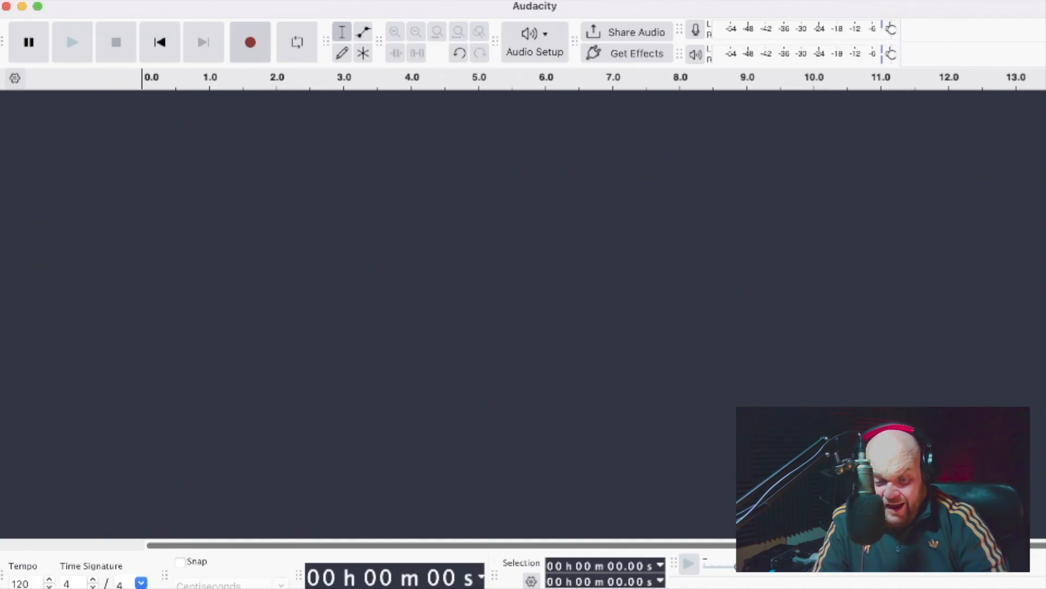
Step: Record a short voice take of about 9 seconds and play it back from 1.43 s
key("r")
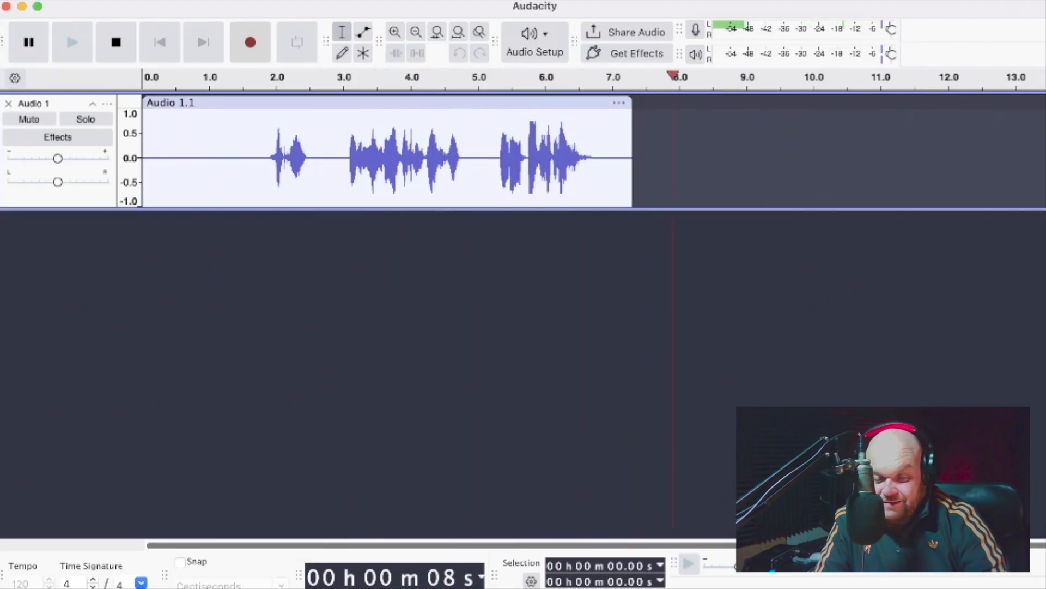
key("space")
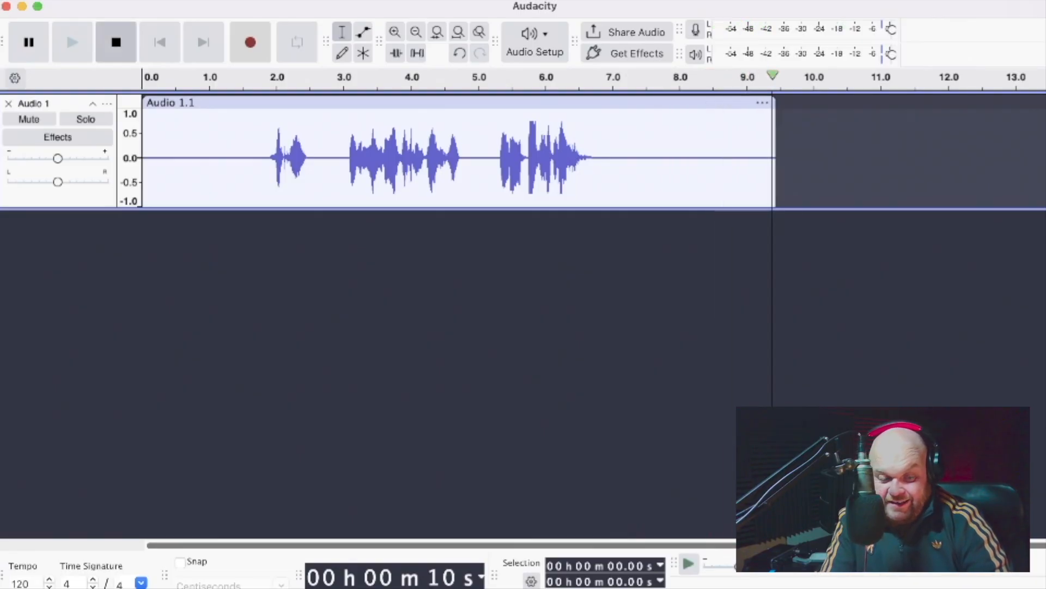
left_click(238, 158)
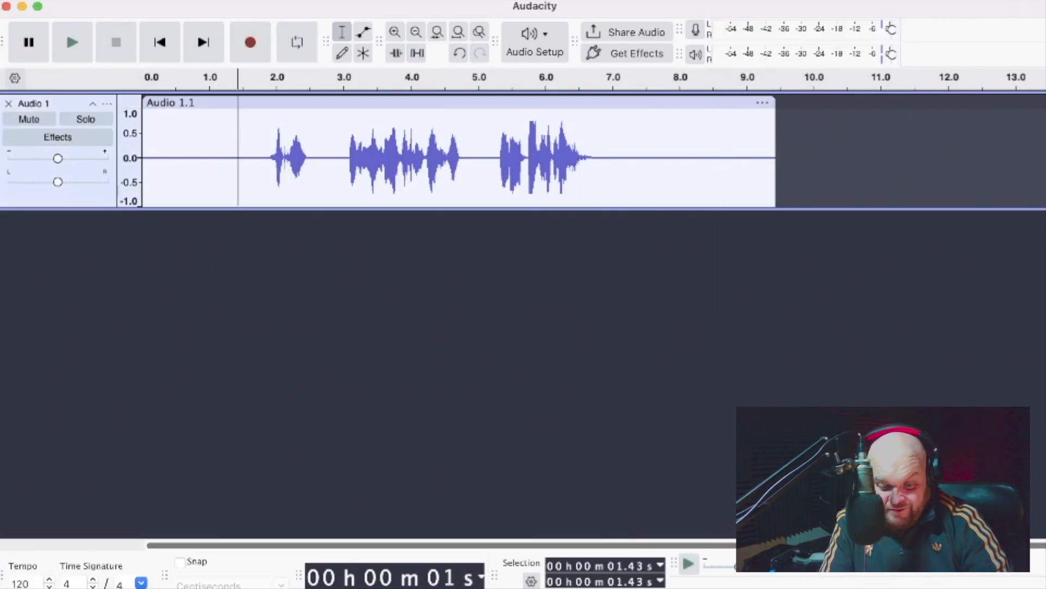
key("space")
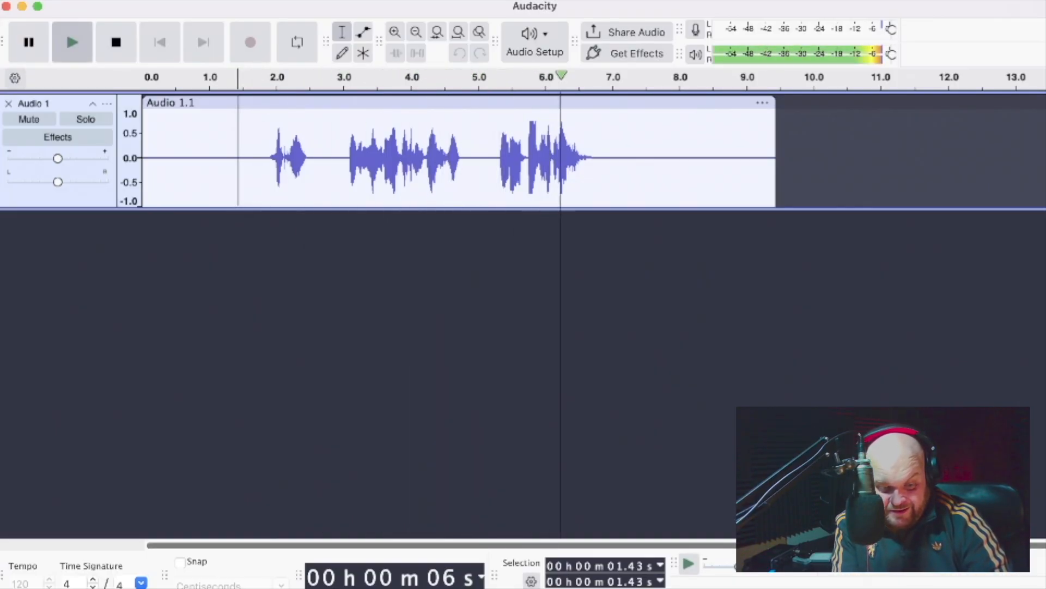
key("space")
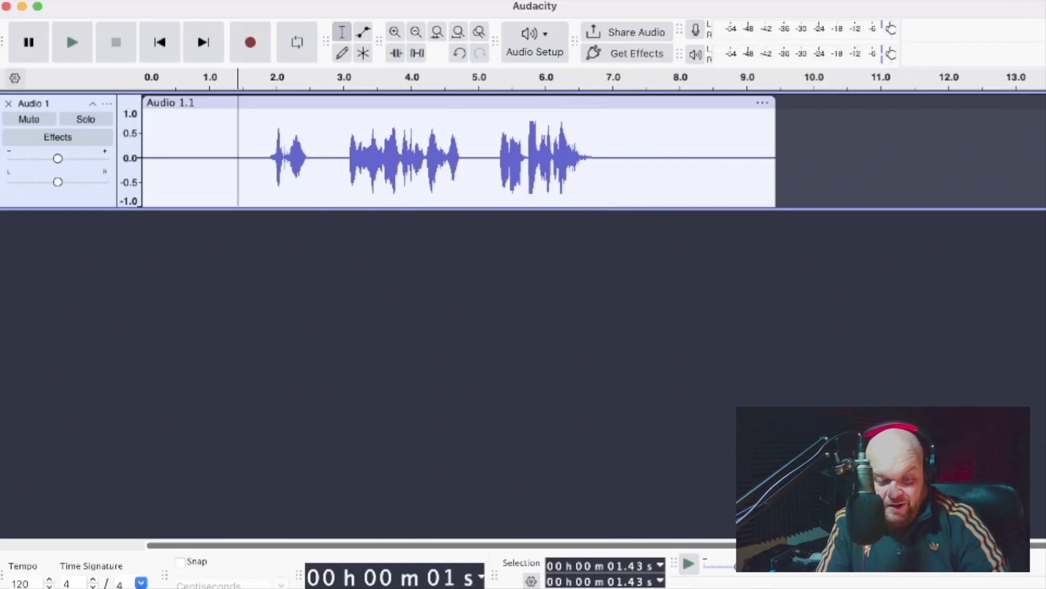
Step: Delete the silence before the first phrase, roughly the first 1.7 s, and the silence after the last phrase
left_click(257, 158)
left_click_drag(260, 158, 142, 158)
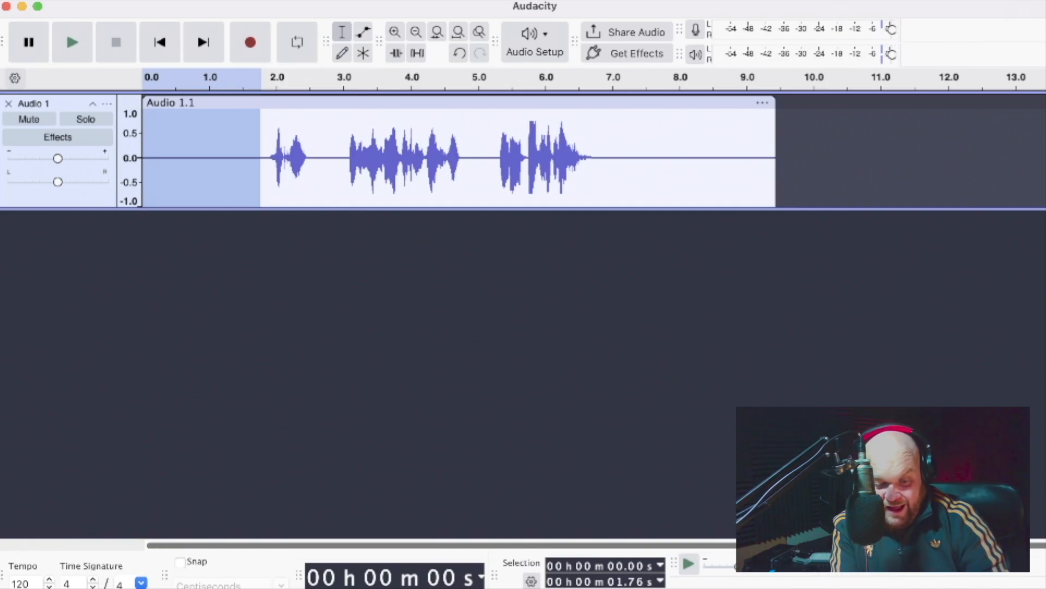
left_click(258, 158)
left_click_drag(257, 158, 142, 158)
key("Delete")
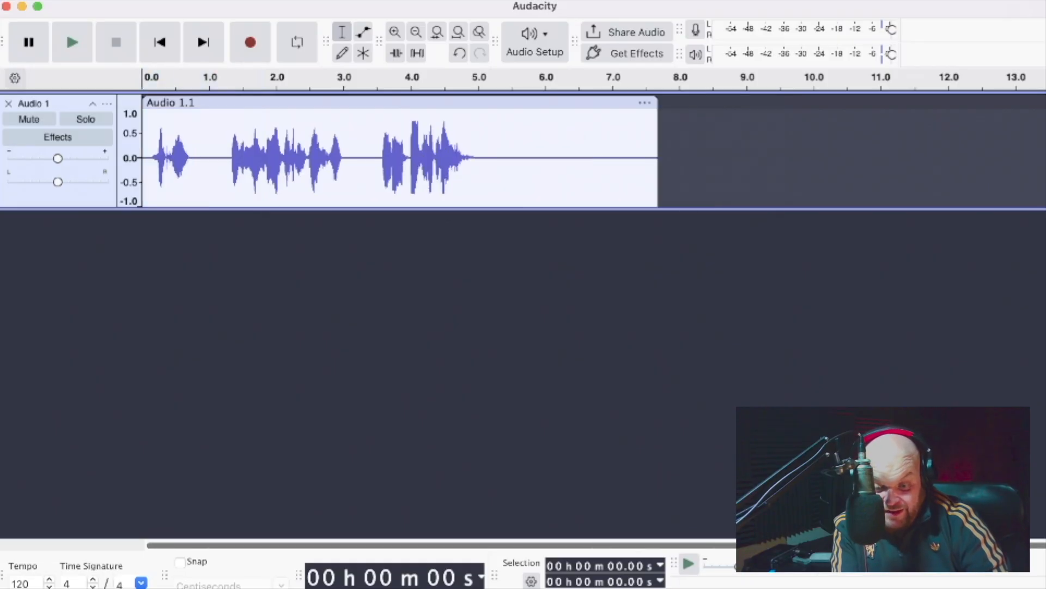
left_click_drag(492, 158, 693, 158)
key("Delete")
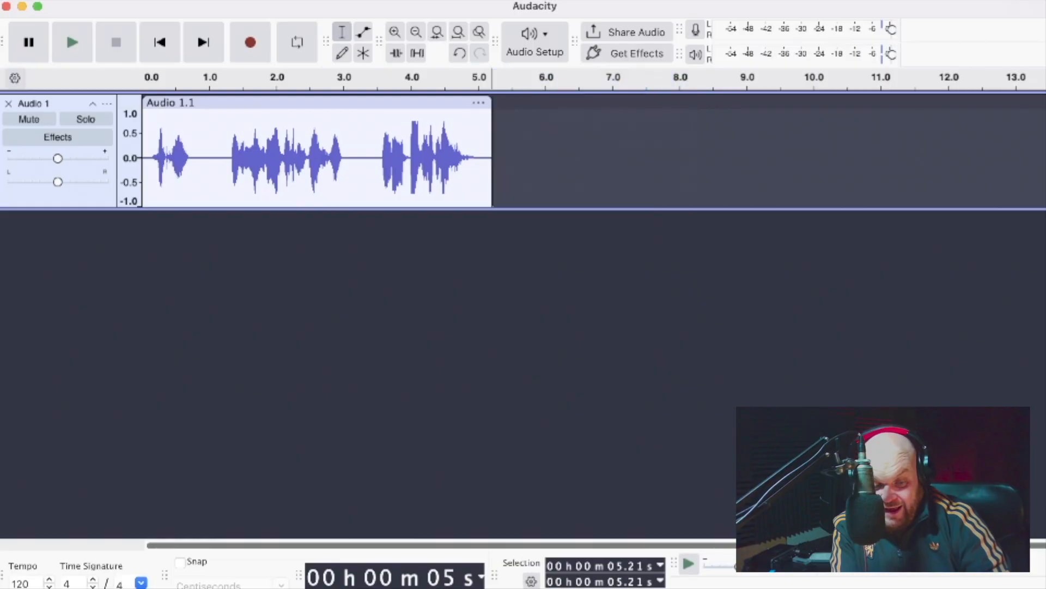
Step: Try deleting the pause between the first and second phrases, from 0.82 s to 1.25 s, and undo the deletion
left_click_drag(197, 158, 227, 158)
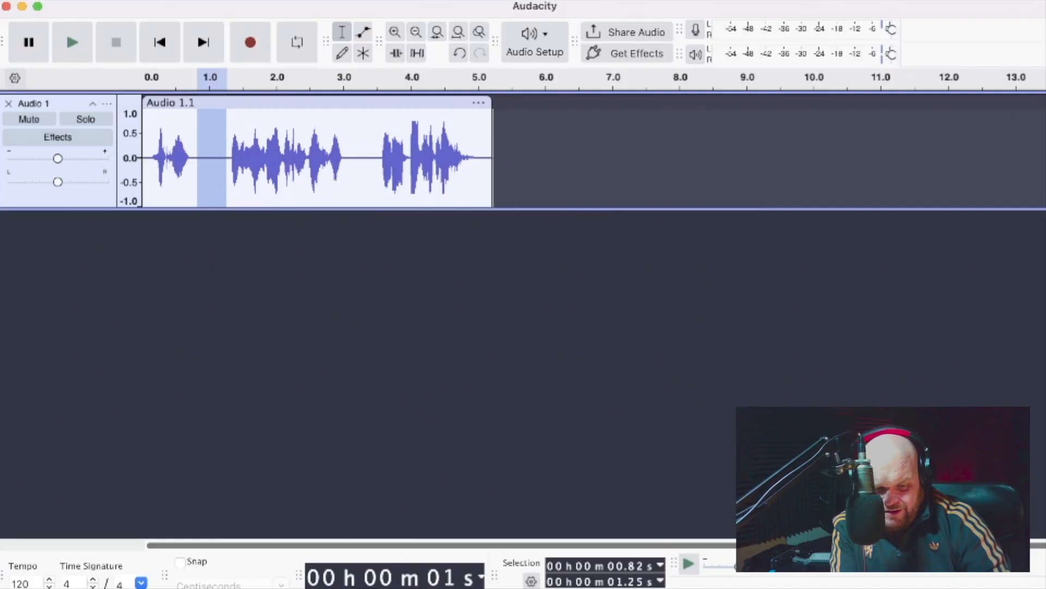
key("Delete")
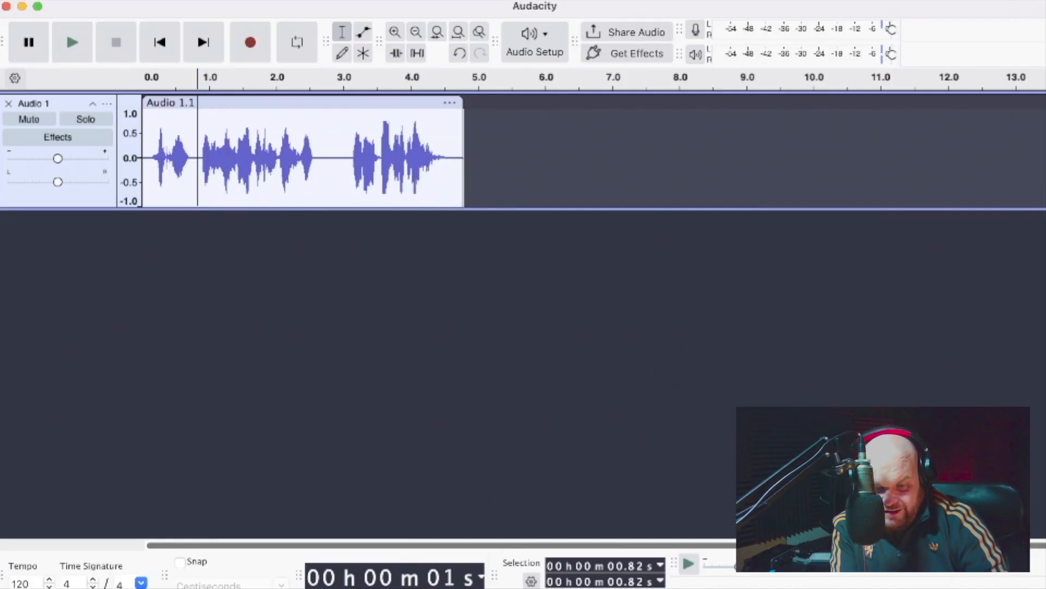
key("super+z")
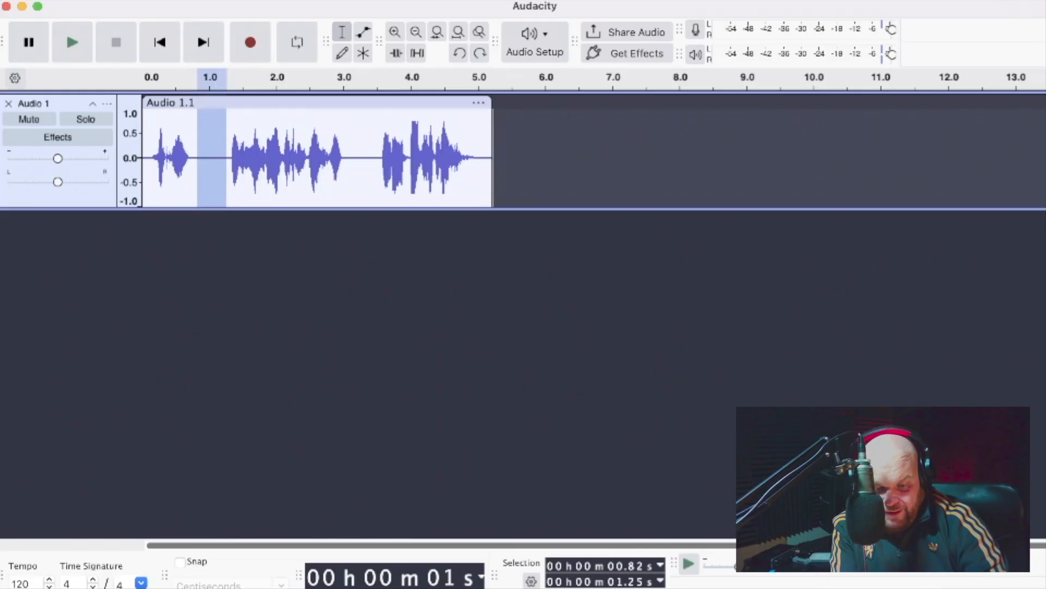
left_click(436, 283)
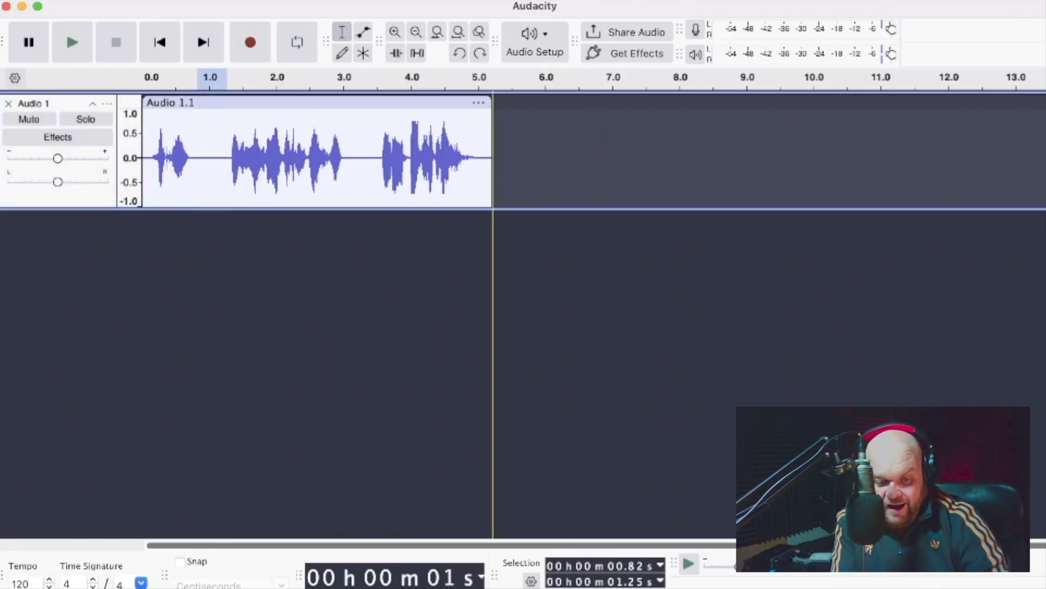
Step: Use the Envelope tool to lower the clip's volume slightly, fading it in at the start and out at the end
left_click(493, 159)
left_click(363, 31)
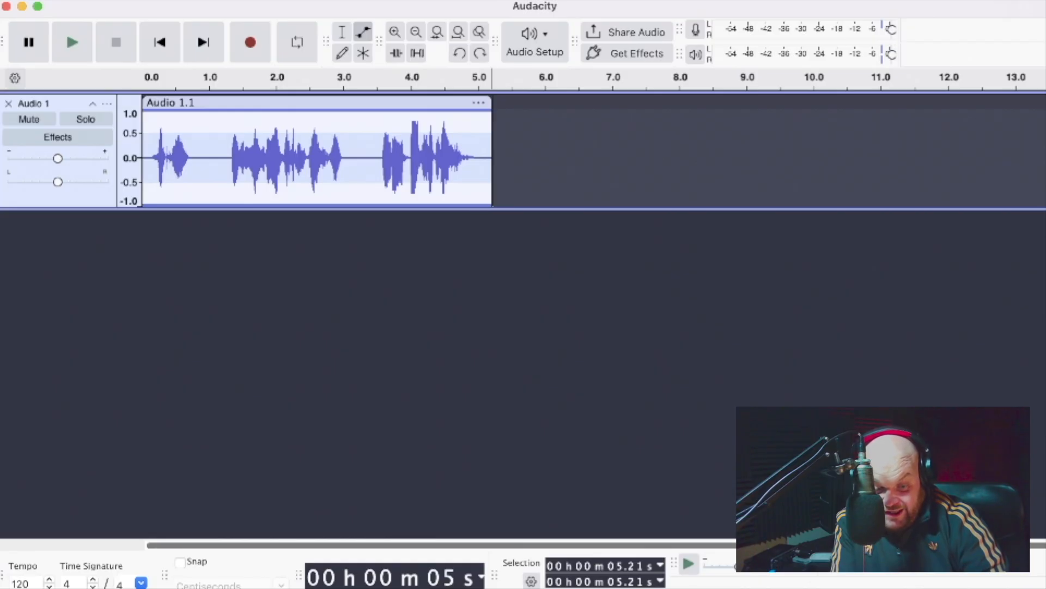
left_click_drag(489, 111, 469, 119)
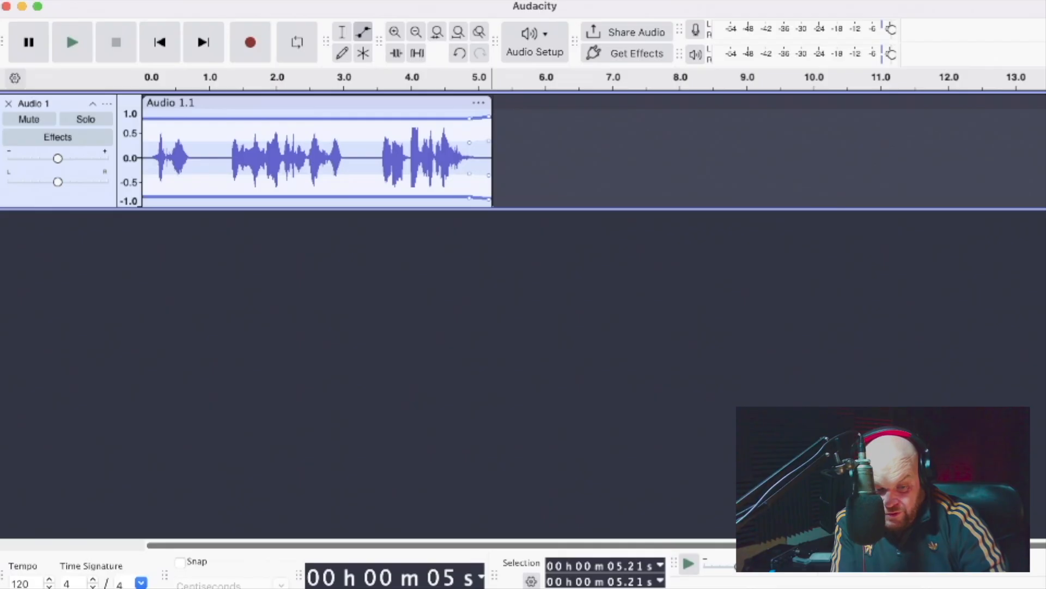
left_click_drag(489, 119, 489, 134)
left_click_drag(146, 118, 146, 117)
left_click(157, 119)
left_click_drag(148, 119, 149, 129)
Step: Play the clip from the beginning to hear the volume envelope
left_click(160, 42)
key("space")
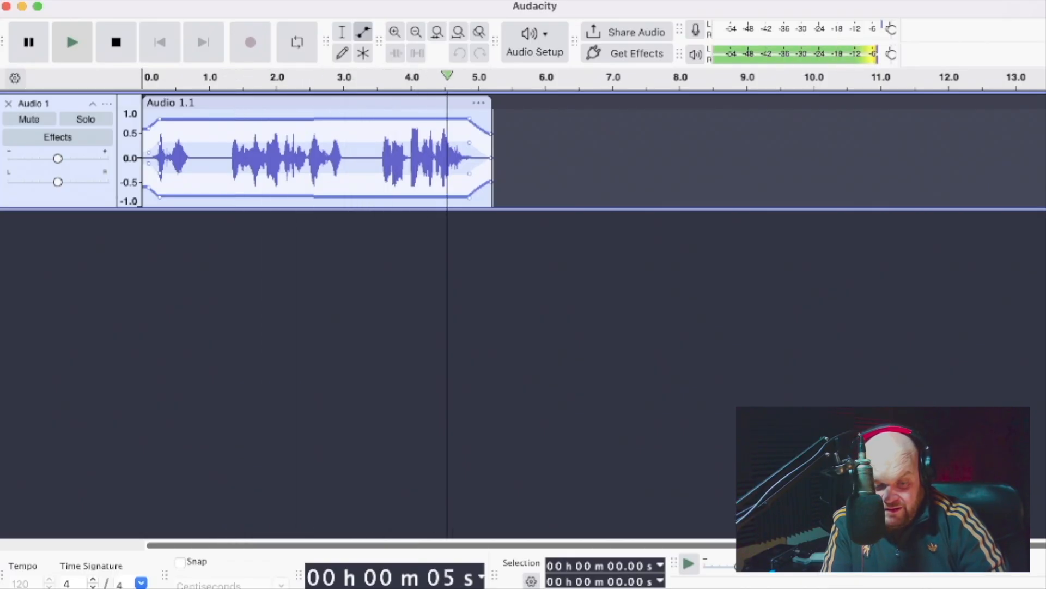
key("space")
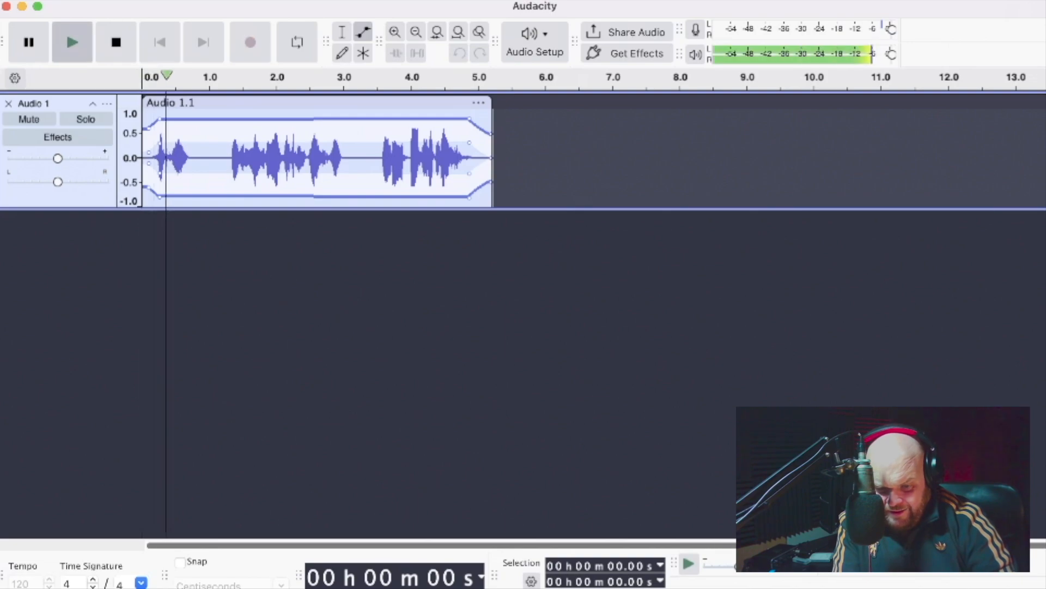
key("space")
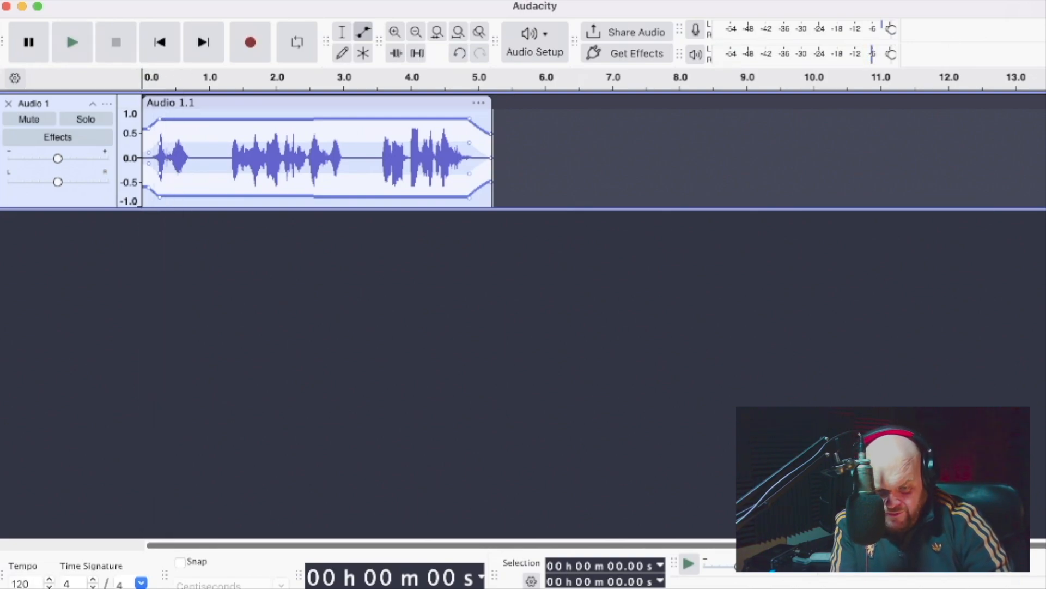
Step: Split the three phrases into separate clips at 0 to 1.08 s, 1.20 to 3.18 s and 3.46 to 5.03 s
key("F1")
left_click_drag(215, 158, 143, 158)
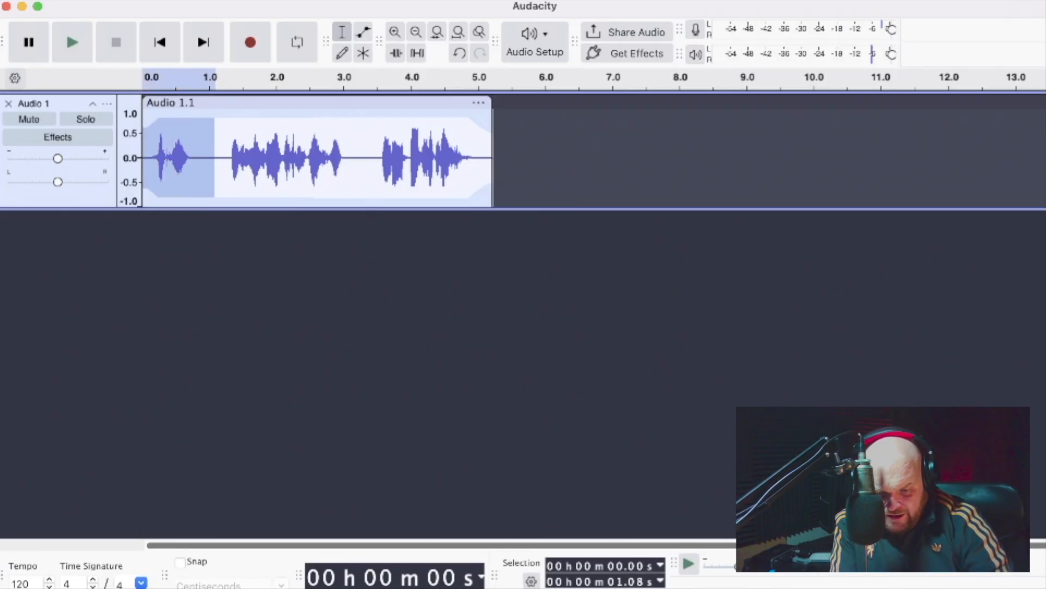
key("super+i")
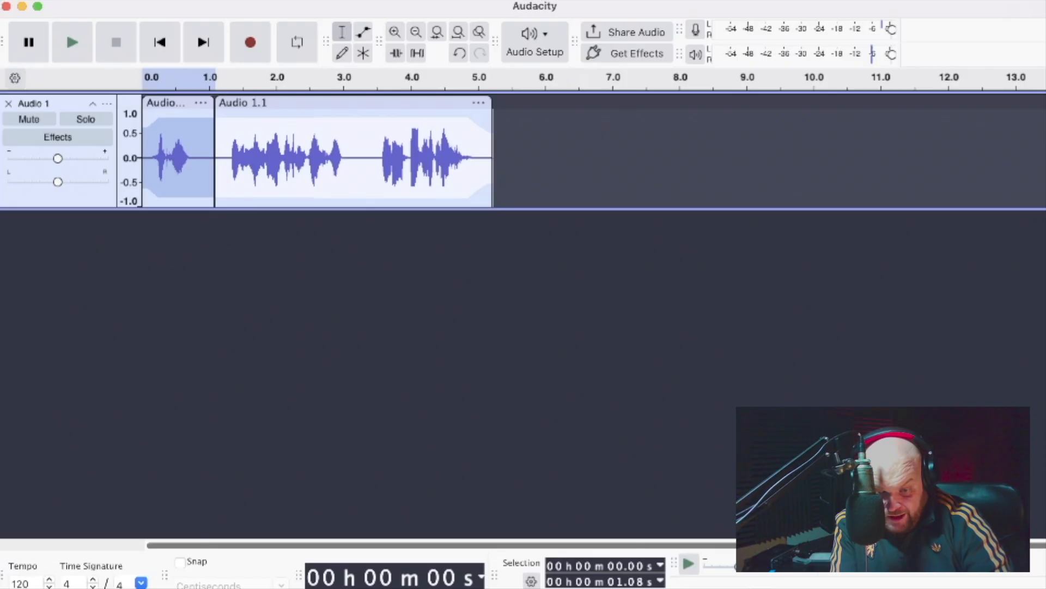
left_click_drag(222, 158, 356, 158)
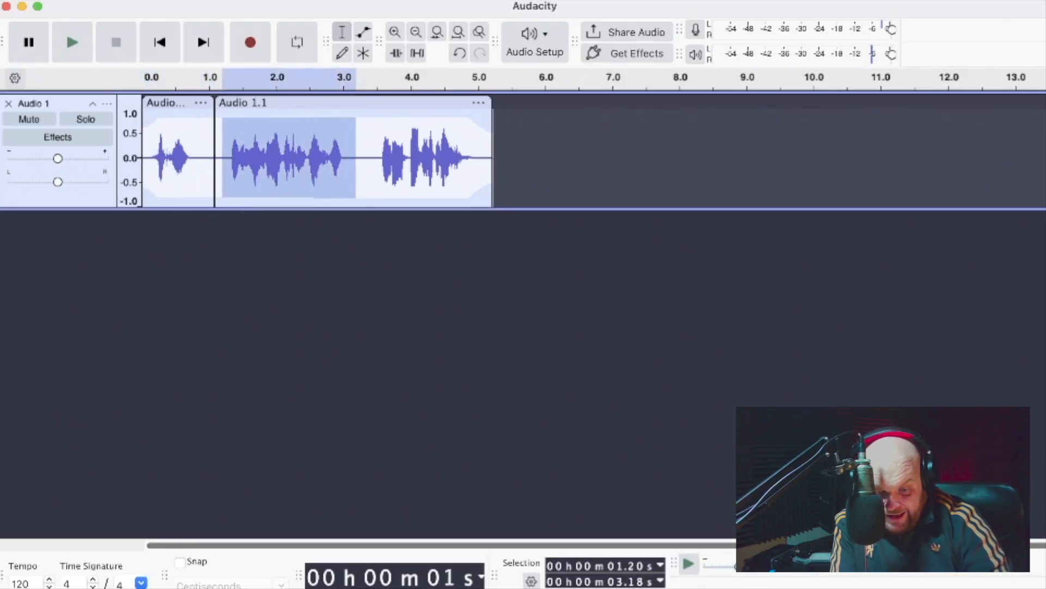
key("super+i")
left_click_drag(375, 159, 480, 158)
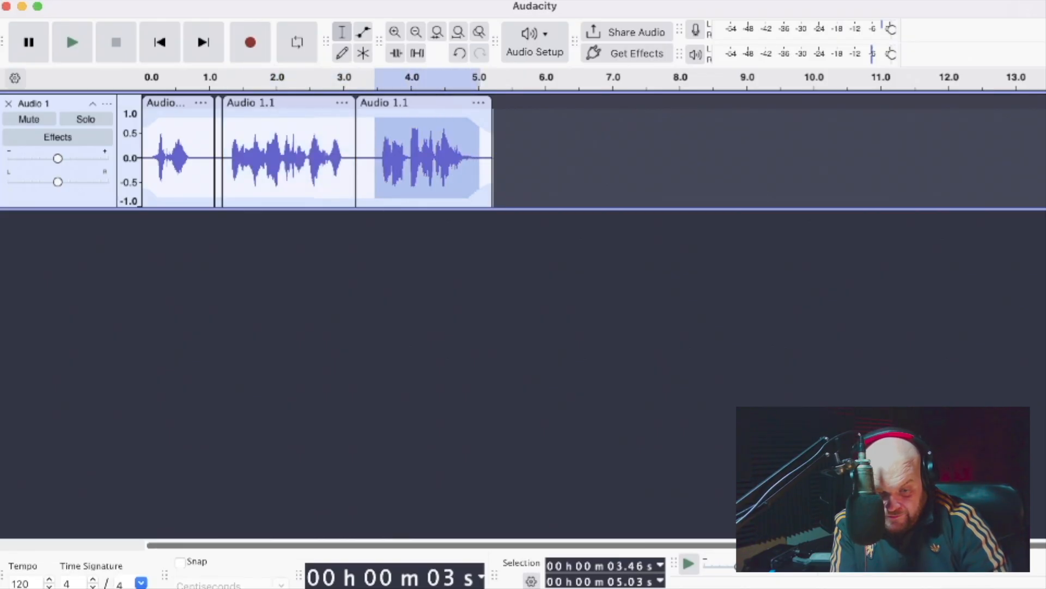
key("super+i")
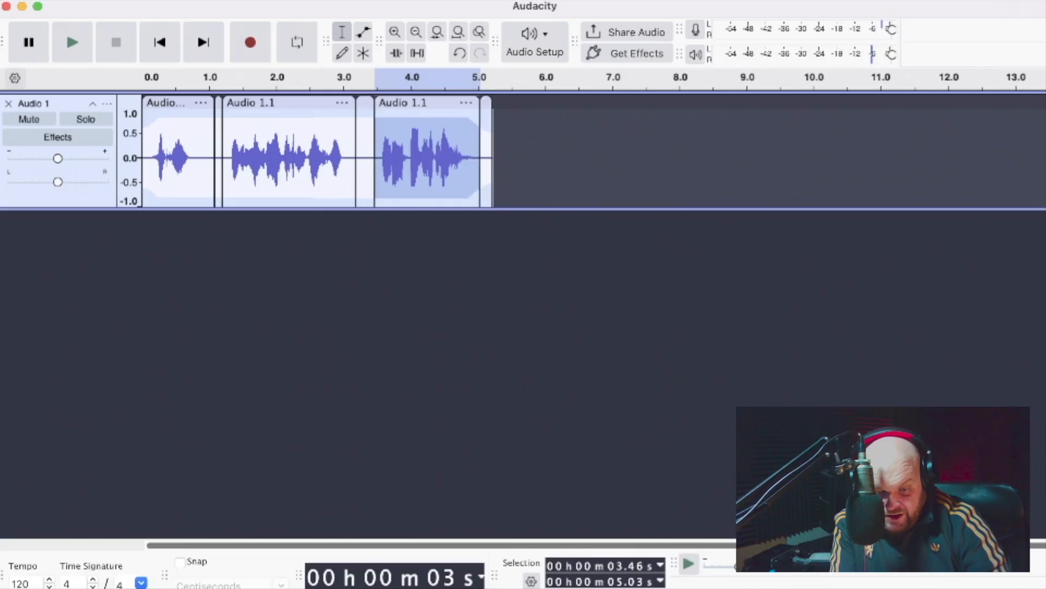
Step: Delete the small silent clip between the second and third phrases, from 3.18 s to 3.46 s
left_click(366, 158)
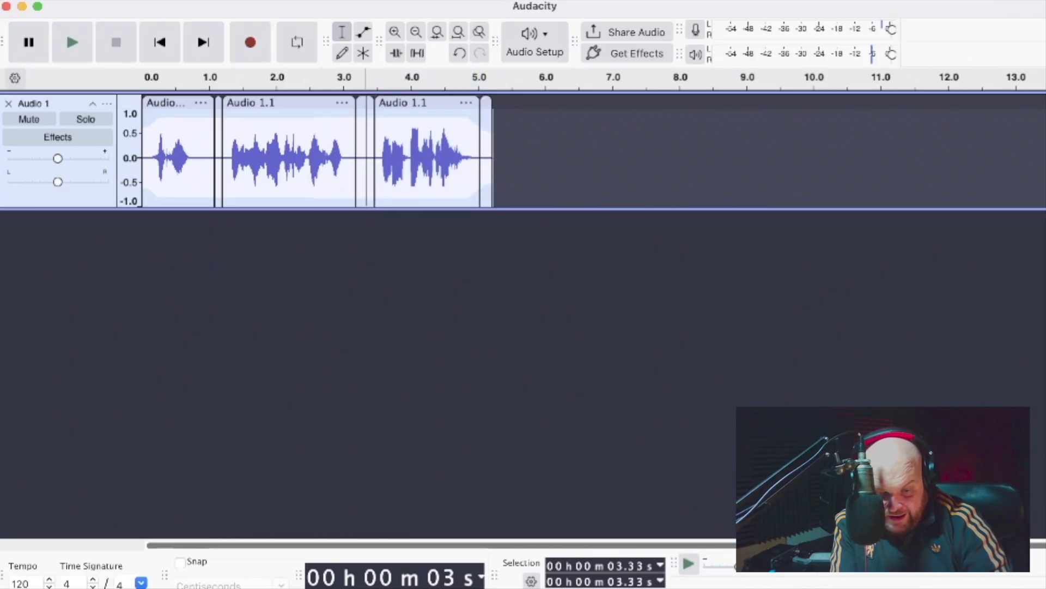
double_click(367, 159)
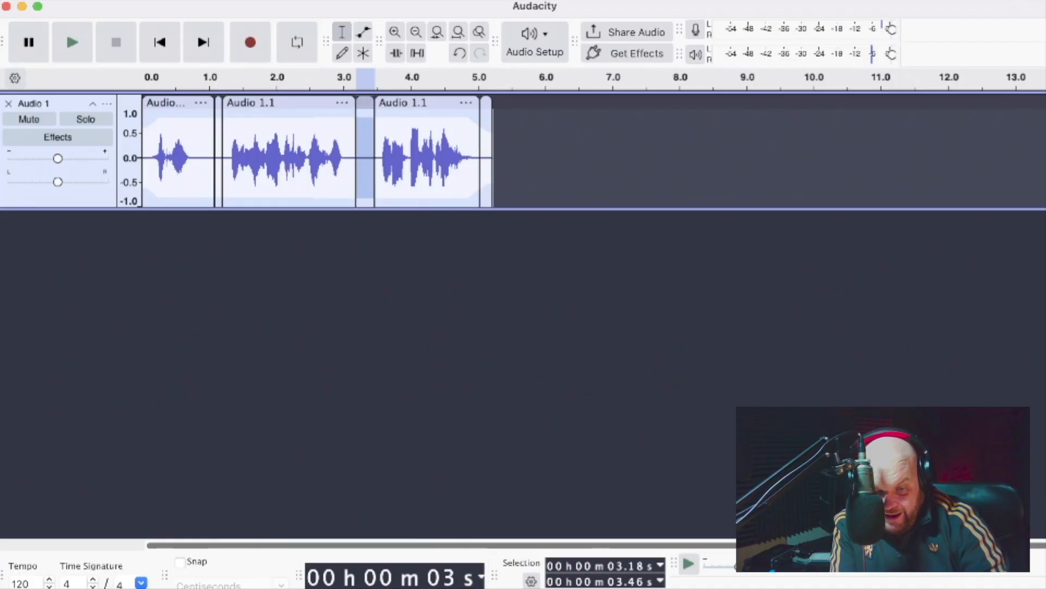
key("Delete")
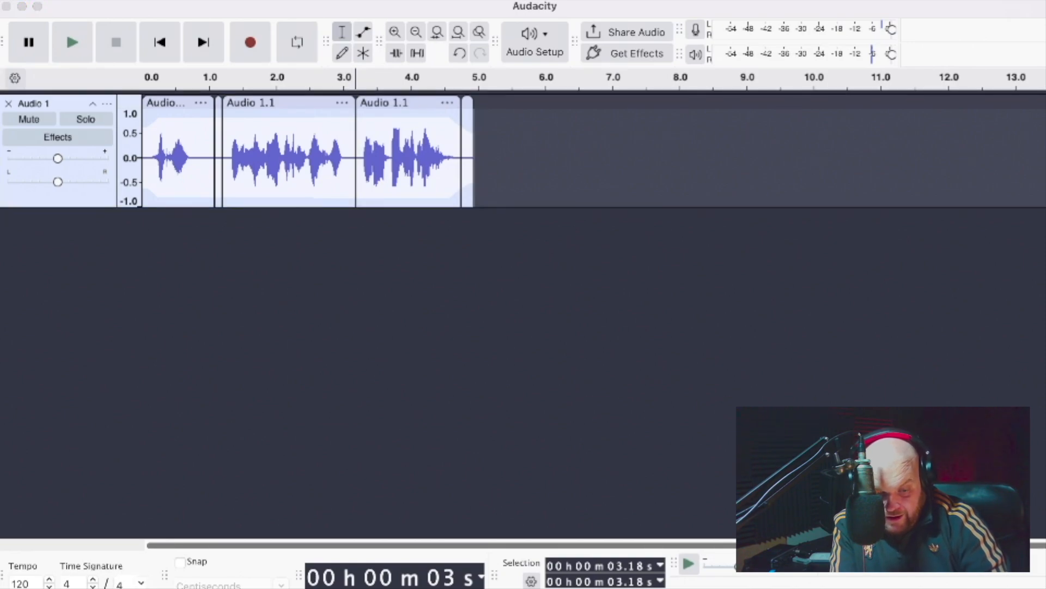
left_click(414, 316)
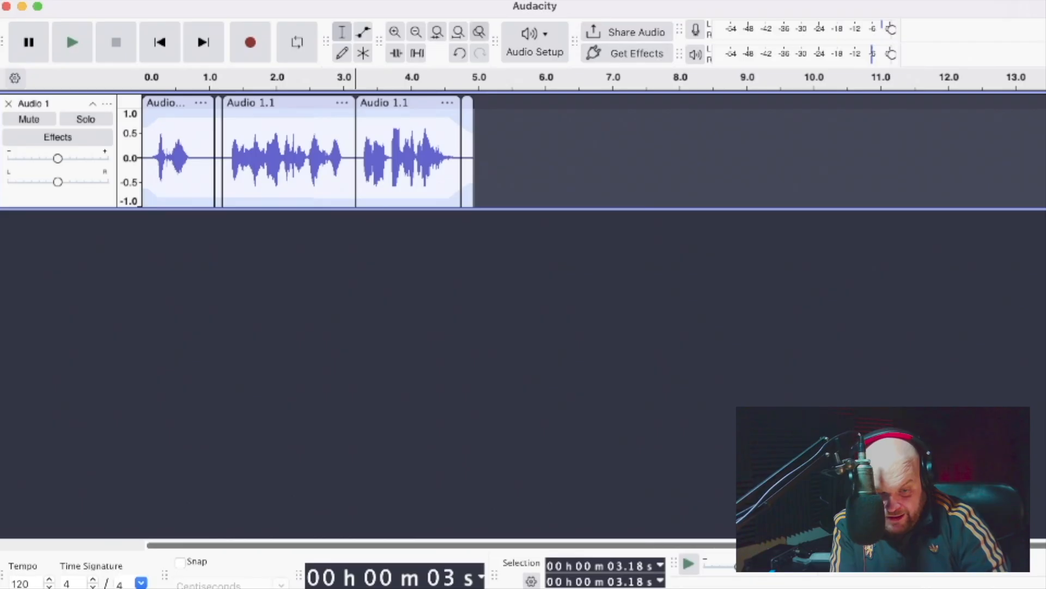
Step: Delete the small silent clip between the first and second phrases and the leftover one at the track's end
double_click(395, 32)
left_click(395, 32)
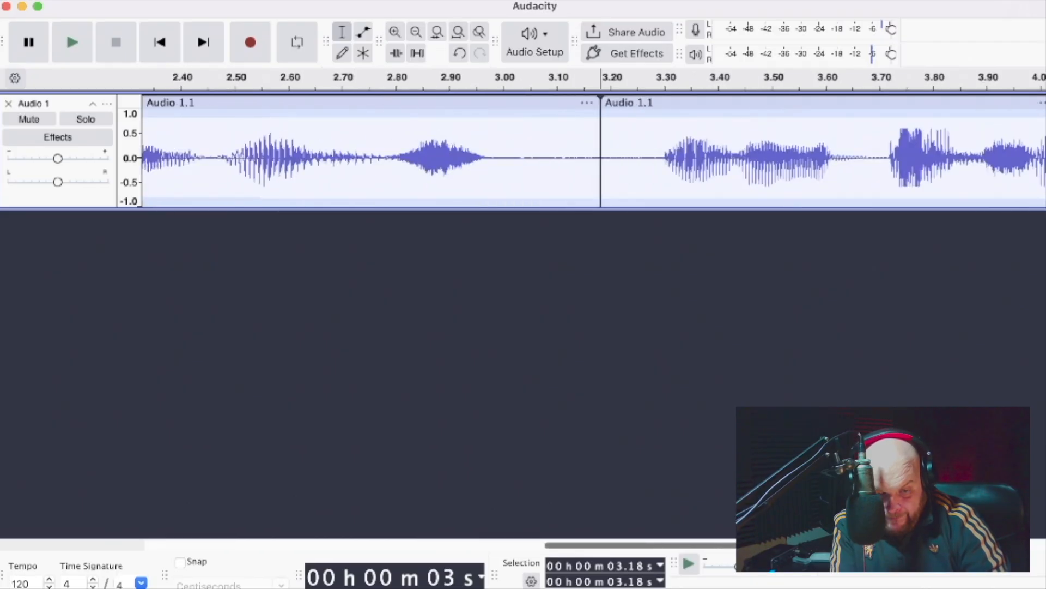
left_click(416, 32)
left_click(416, 32)
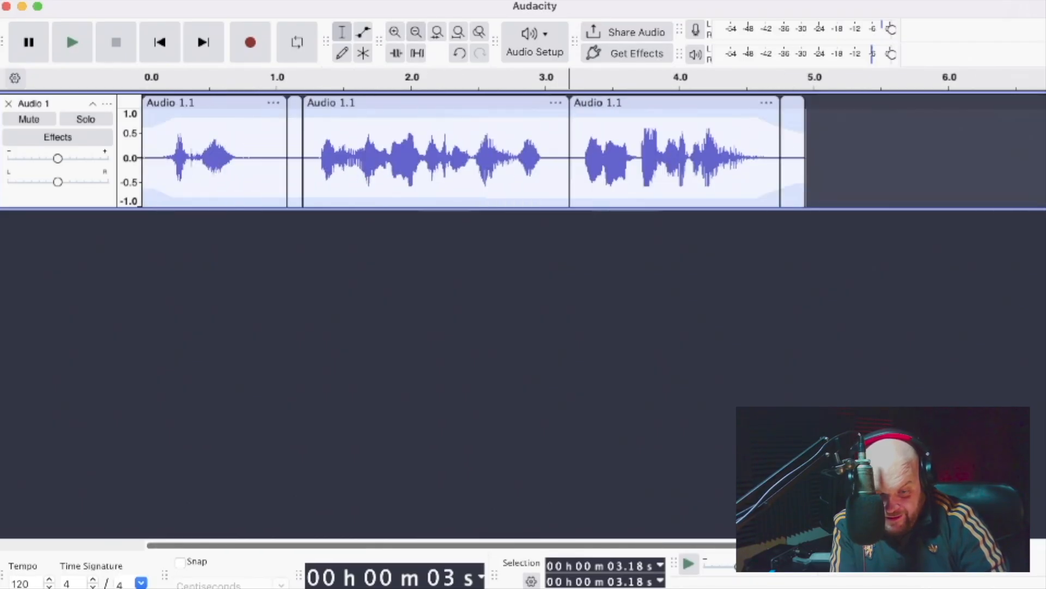
left_click(295, 102)
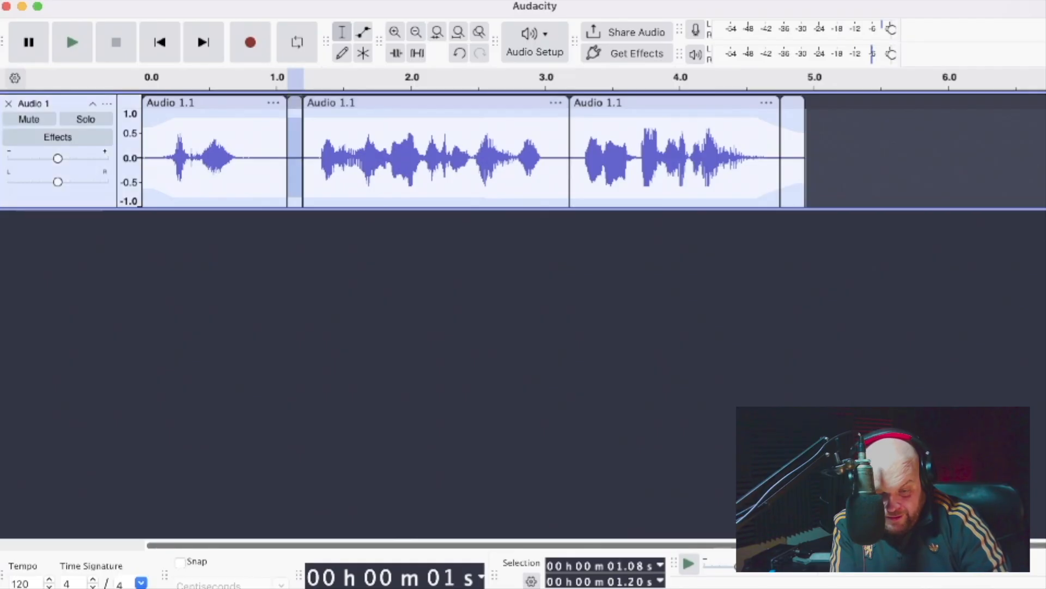
key("Delete")
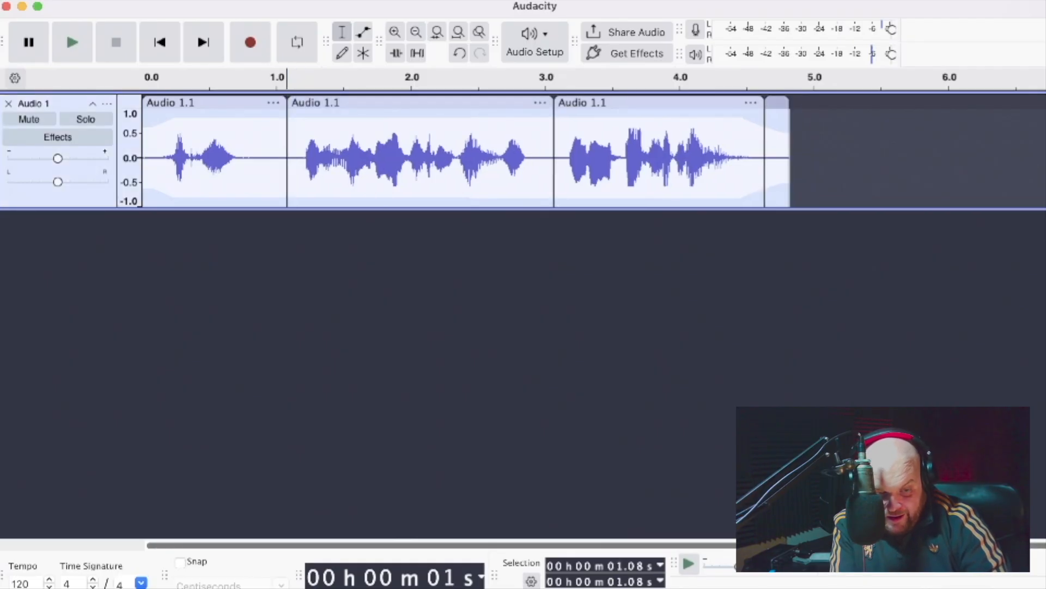
left_click(777, 102)
key("Delete")
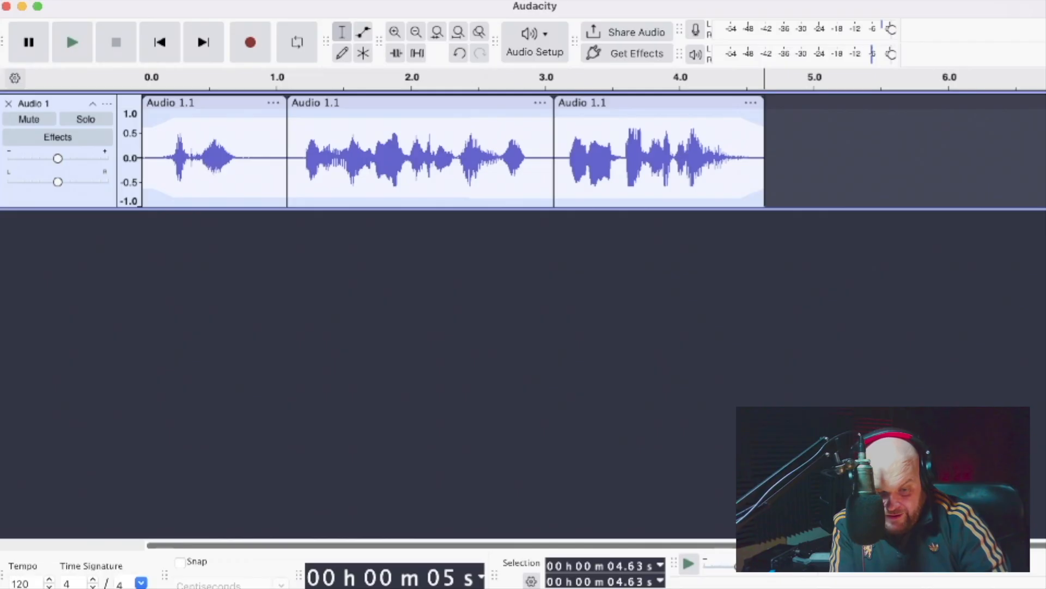
Step: Delete the trailing silence of the first clip from 0.78 s and of the second clip from 2.64 s
left_click_drag(282, 158, 249, 158)
key("Delete")
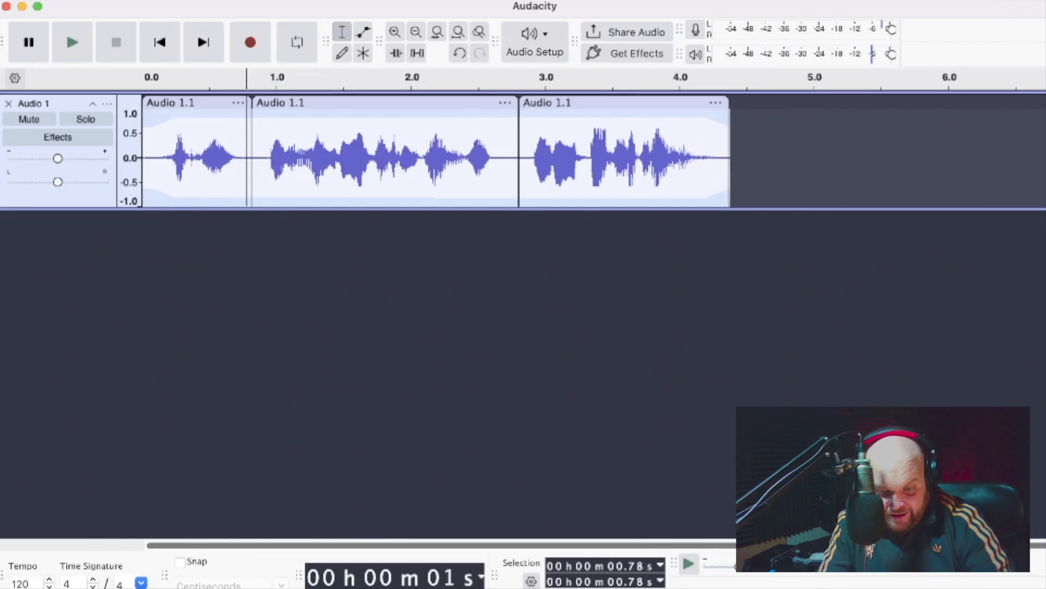
left_click_drag(497, 158, 518, 158)
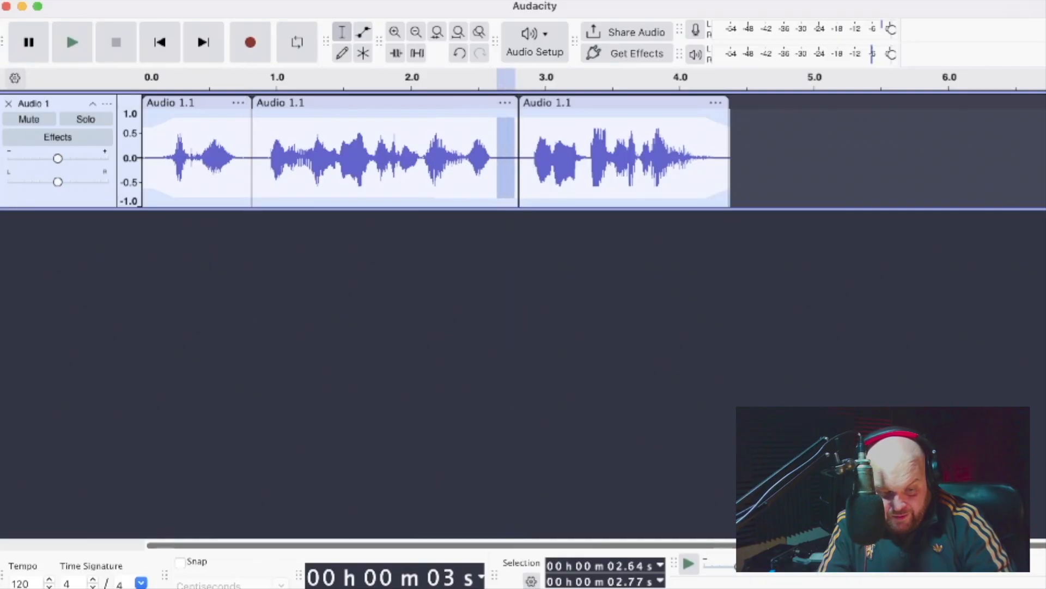
key("Delete")
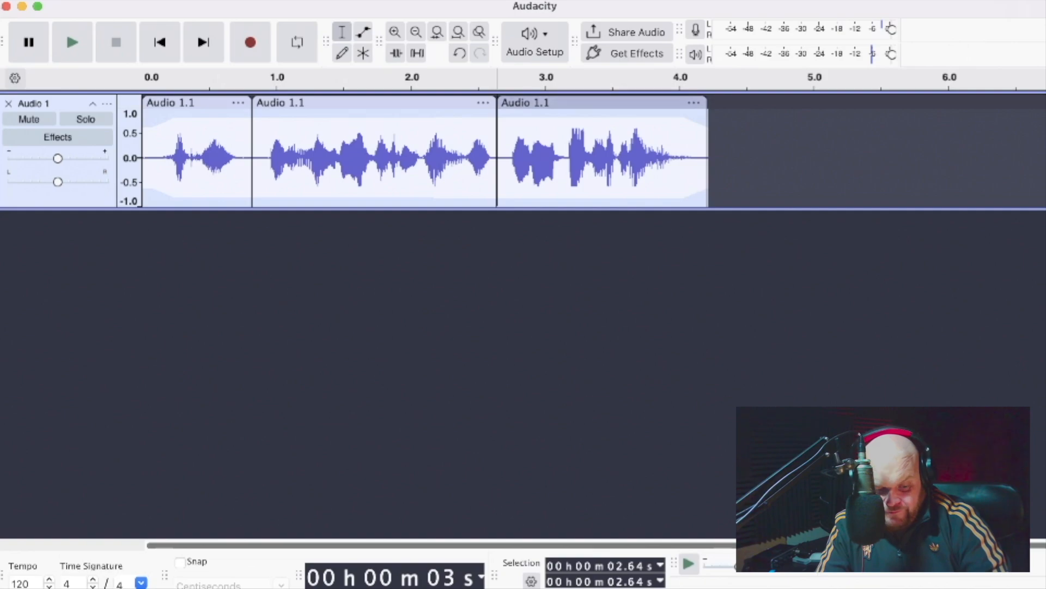
Step: Space the clips apart by moving the third to start at about 3.5 s and the second at about 1.2 s
left_click_drag(599, 103, 710, 103)
left_click_drag(374, 103, 429, 102)
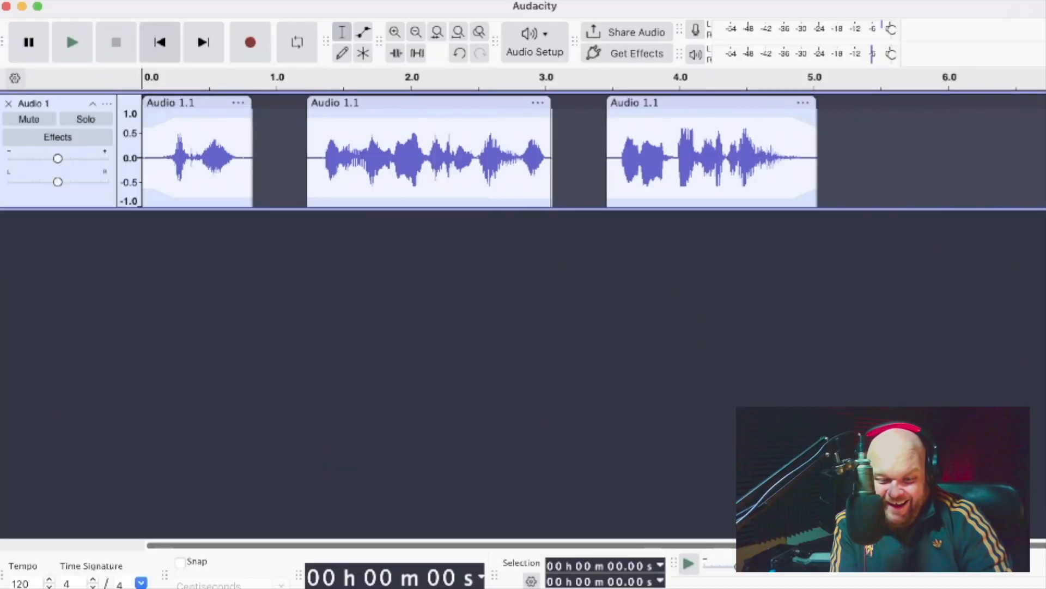
Step: Play the voice track from the start to check the spacing between the clips
key("space")
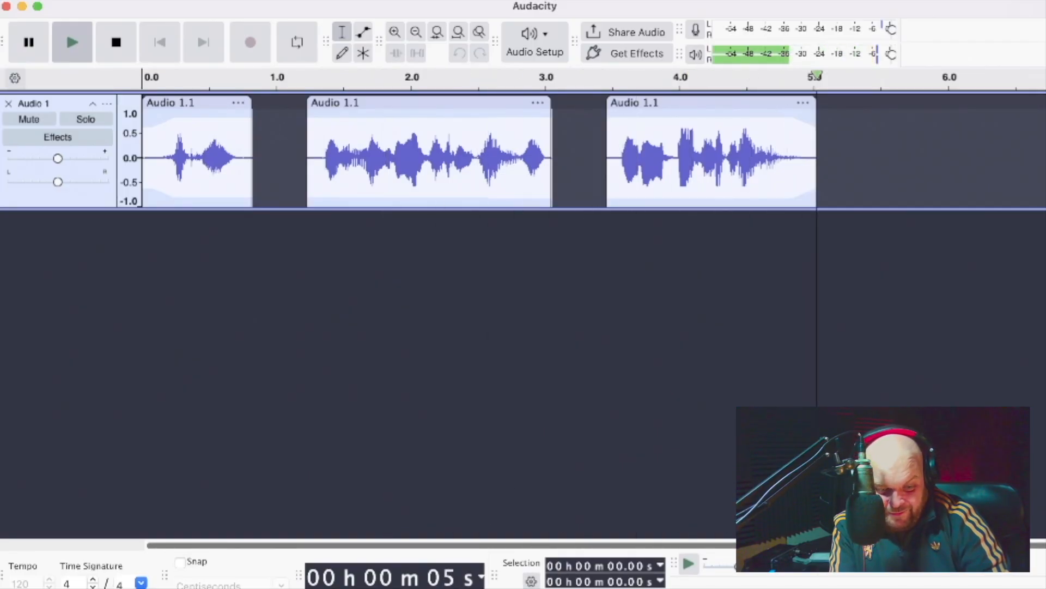
key("space")
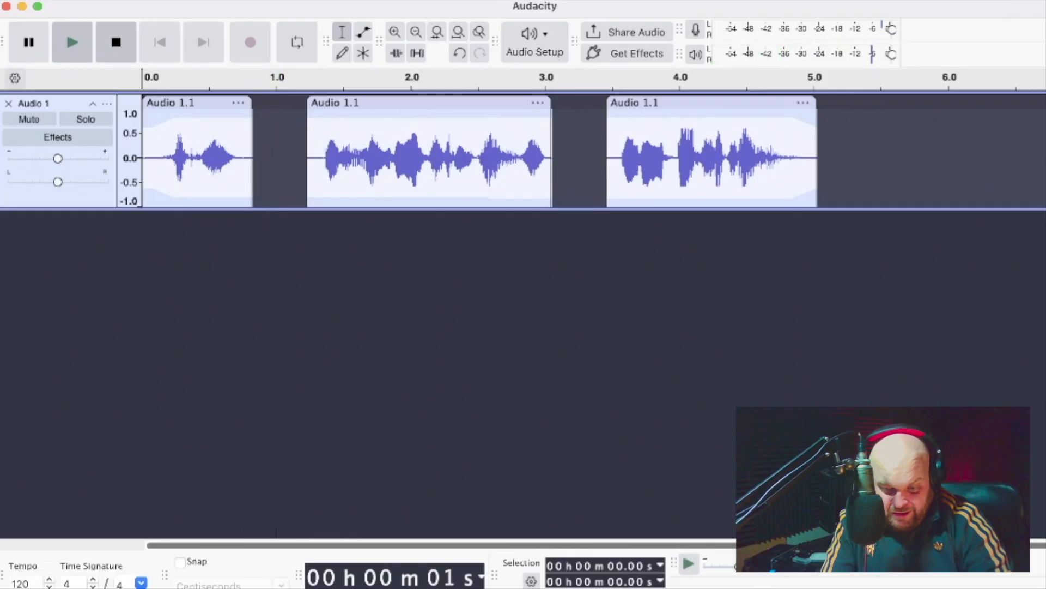
key("space")
Step: Try muting and unmuting the voice track, and solo it
left_click(29, 119)
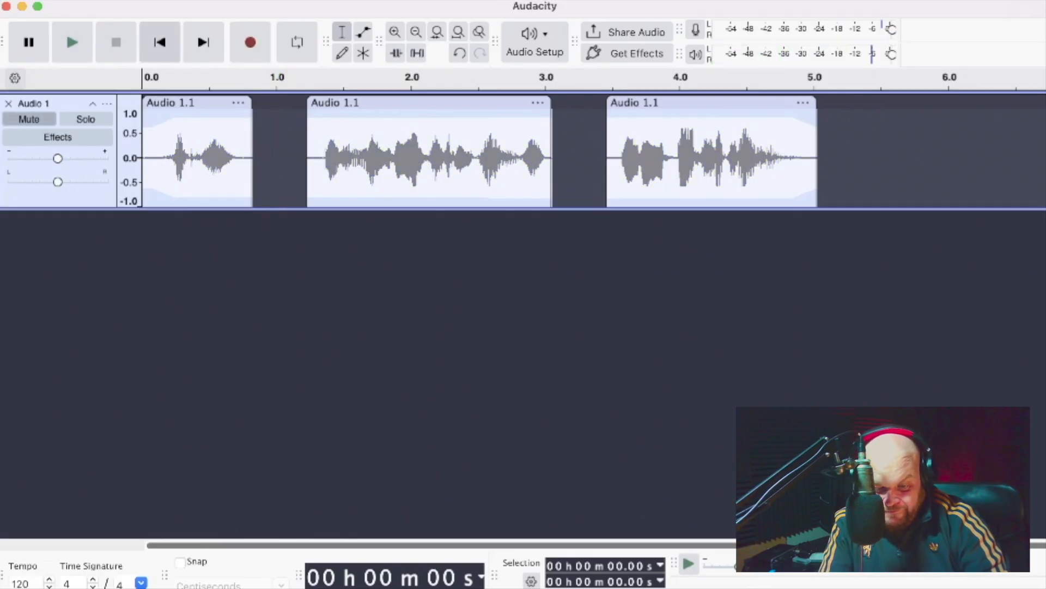
left_click(29, 118)
left_click(86, 119)
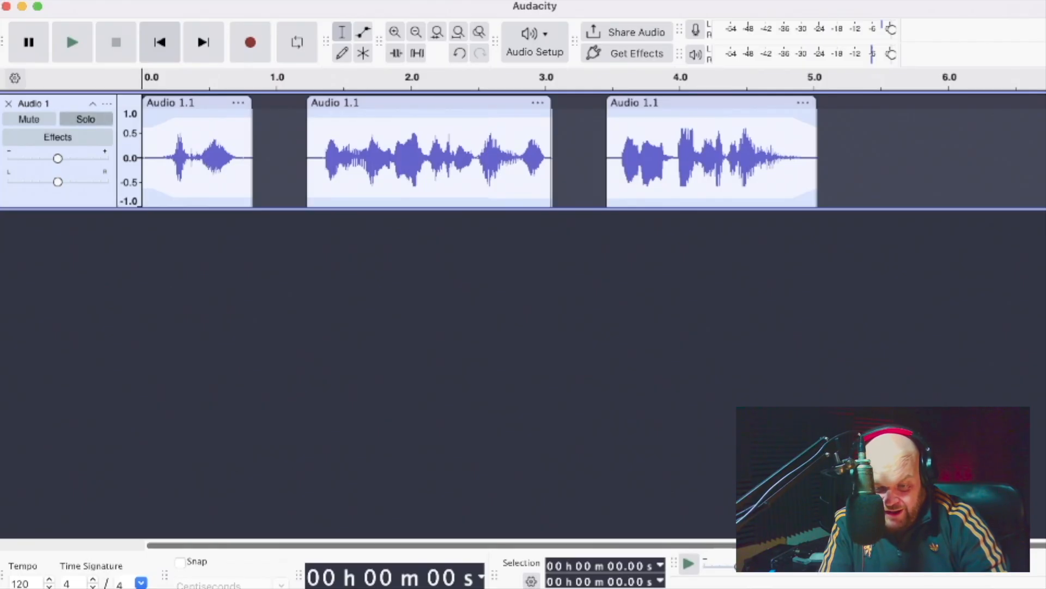
Step: Look at the voice track's Realtime Effects and try shifting its volume and pan before returning both to centre
left_click(58, 137)
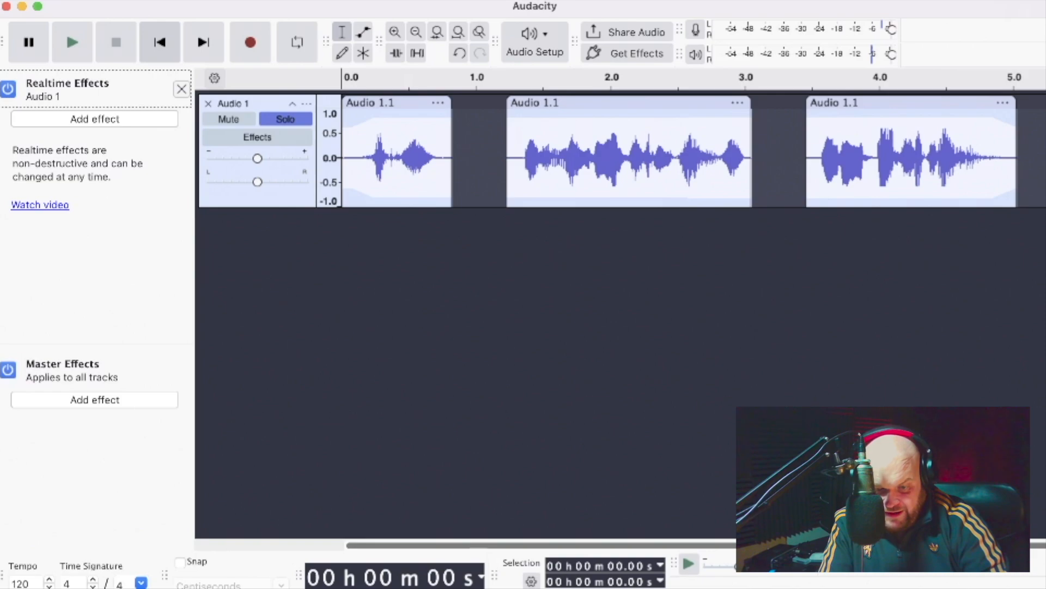
left_click(182, 89)
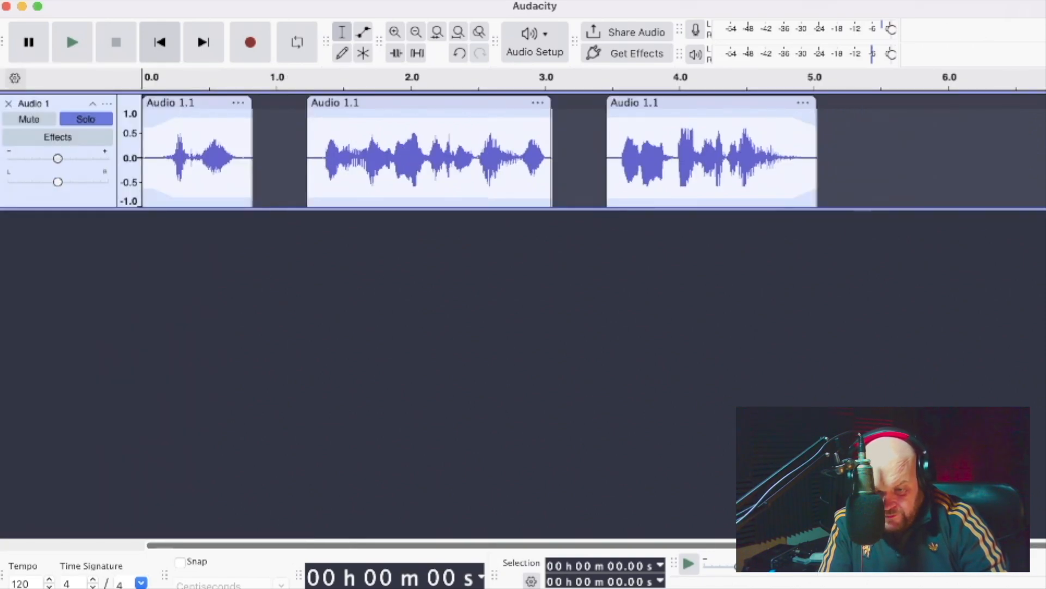
left_click_drag(47, 159, 62, 159)
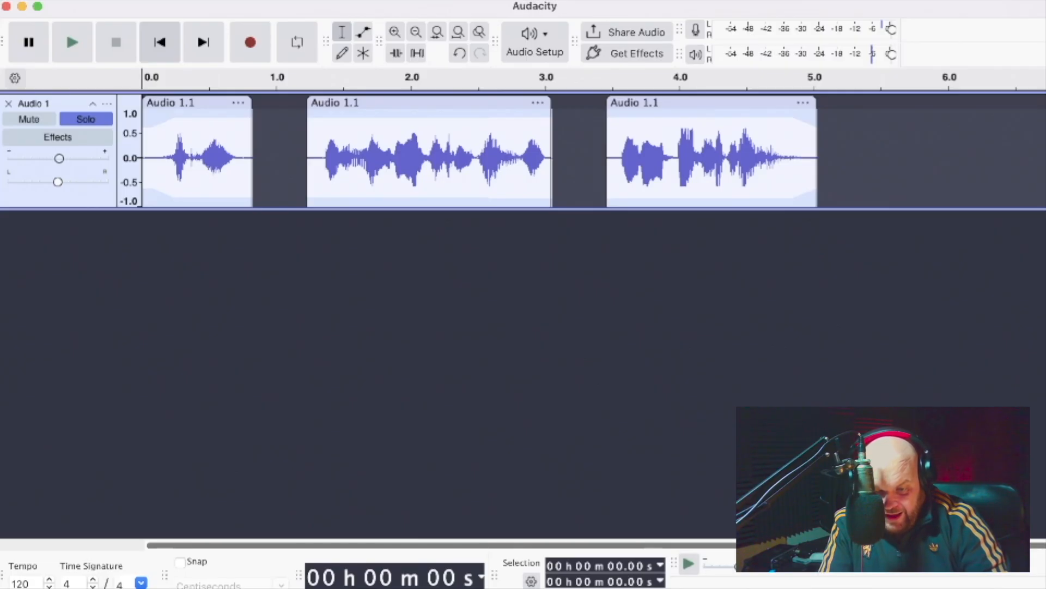
left_click_drag(58, 182, 37, 182)
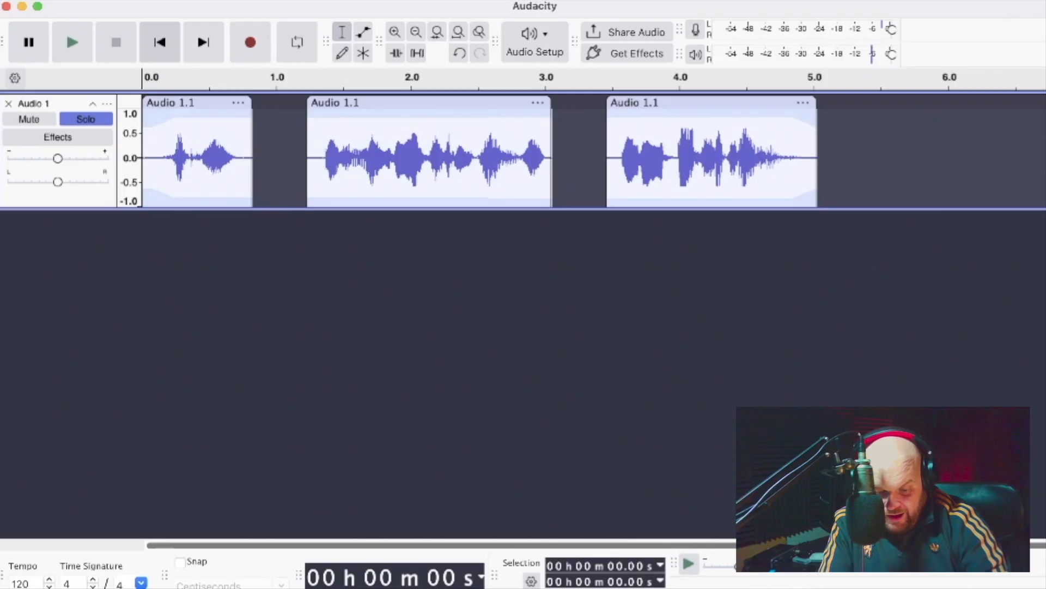
Step: Import the Radio Imaging Sfx 6 sound effect as a new track and turn off solo on the voice track
key("super+Tab")
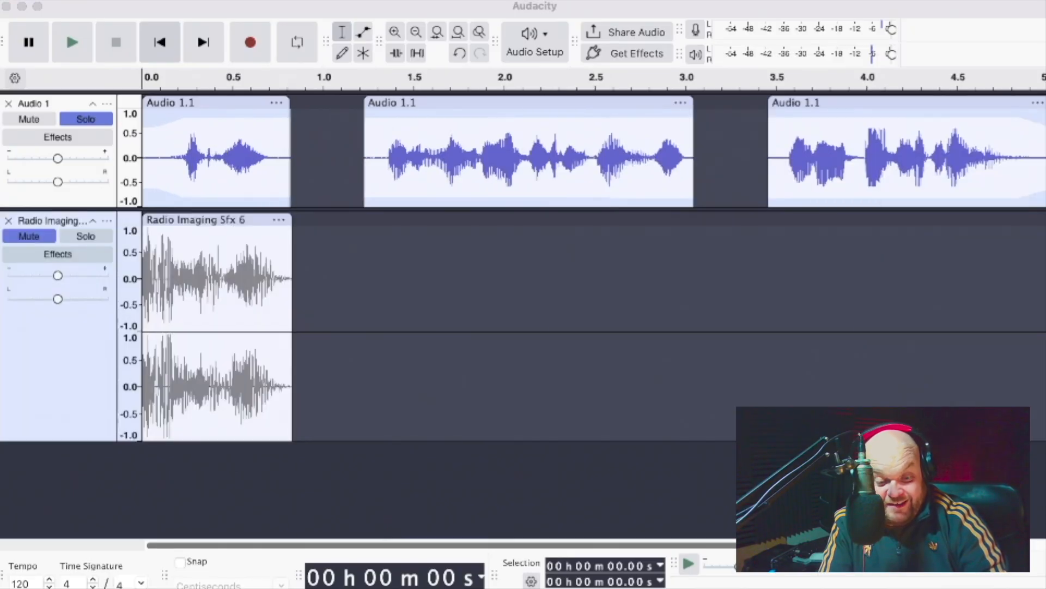
left_click(417, 305)
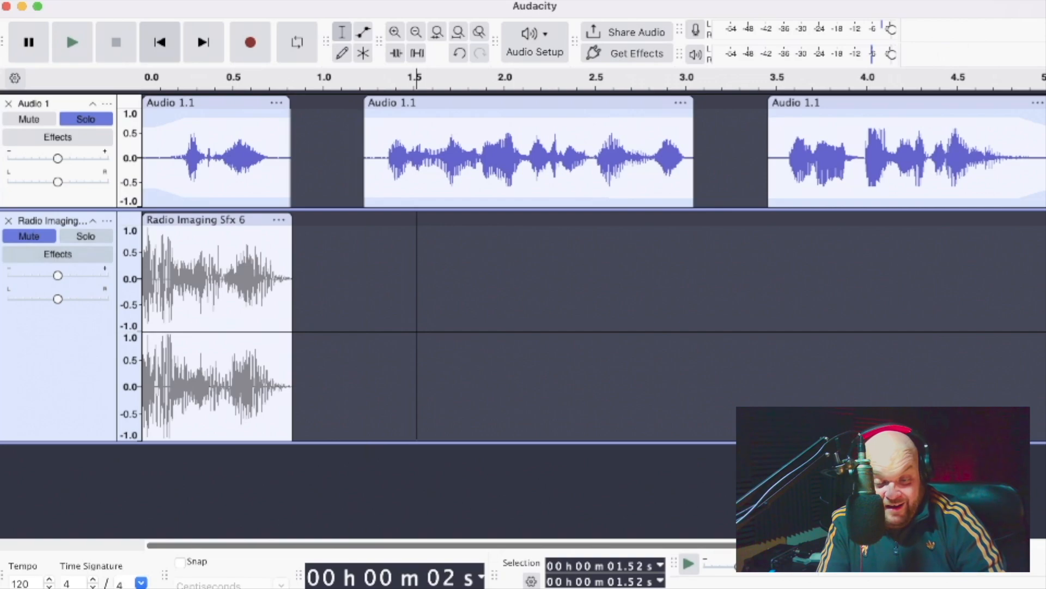
left_click(85, 118)
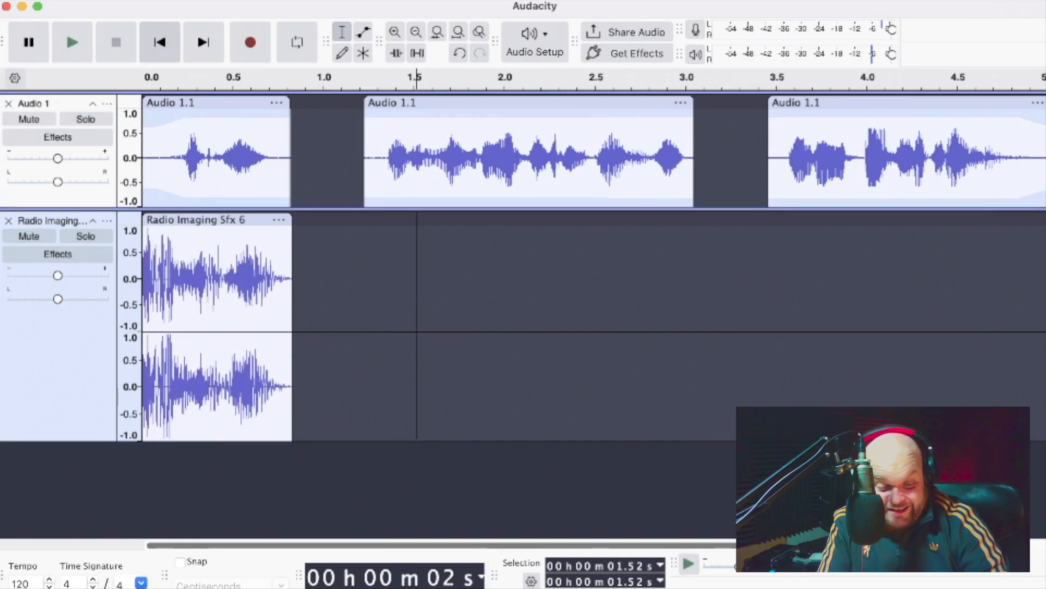
Step: Move the second voice clip to start at about 1.5 s and the first to start at about 0.5 s
left_click_drag(469, 102, 526, 102)
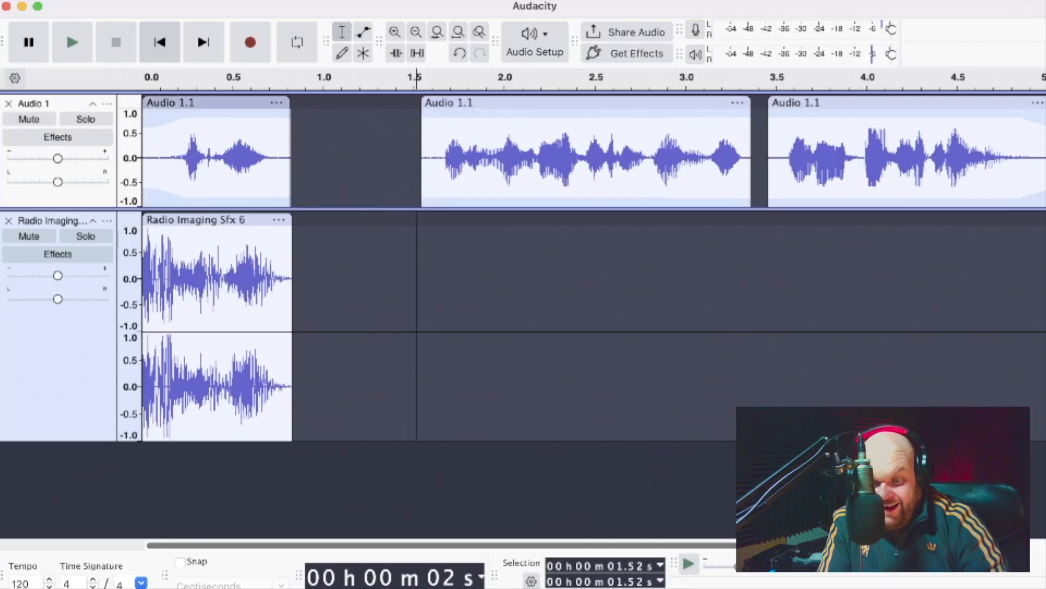
left_click_drag(218, 102, 309, 103)
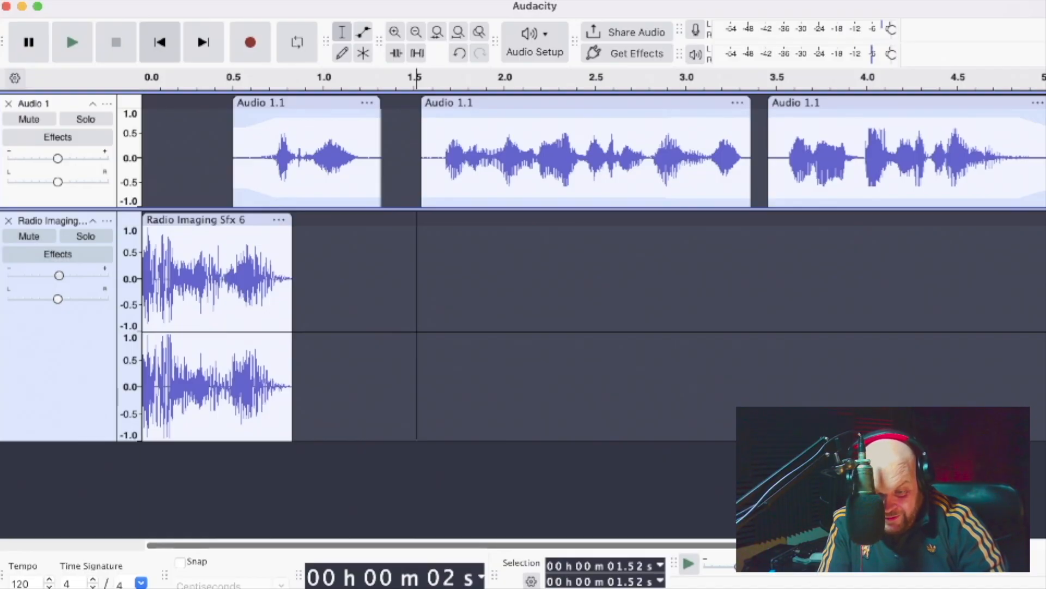
Step: Raise the sound effect track's volume slightly, pan it a little to the left, and play the mix from the start
key("Down")
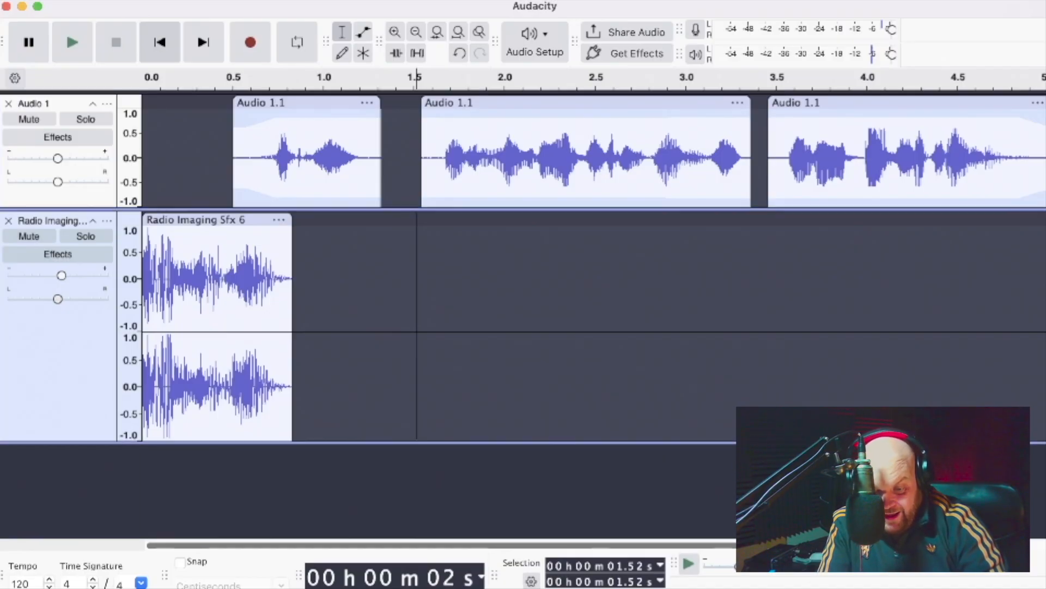
left_click(160, 43)
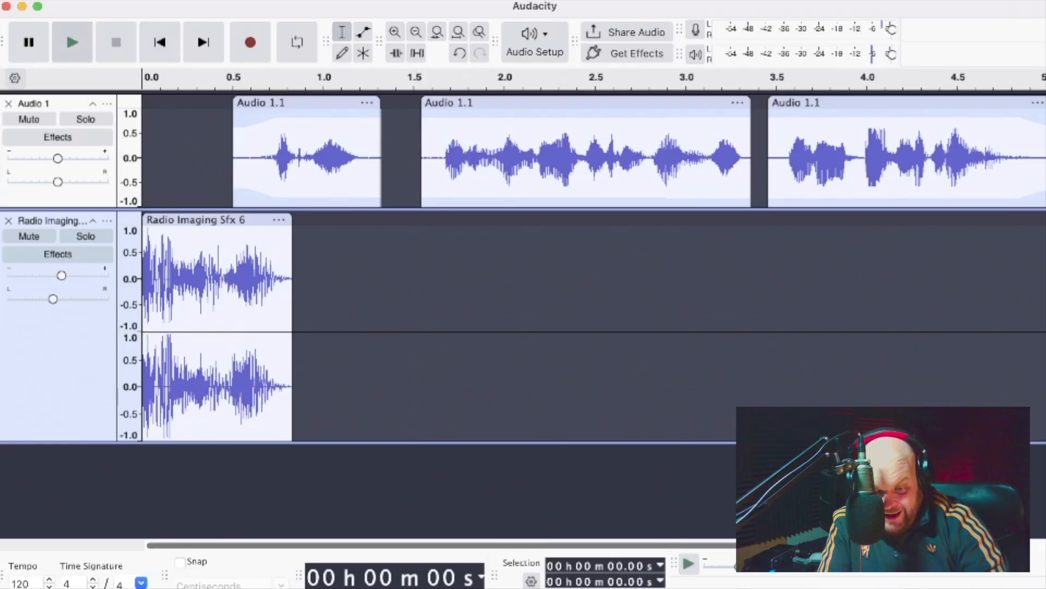
left_click(72, 43)
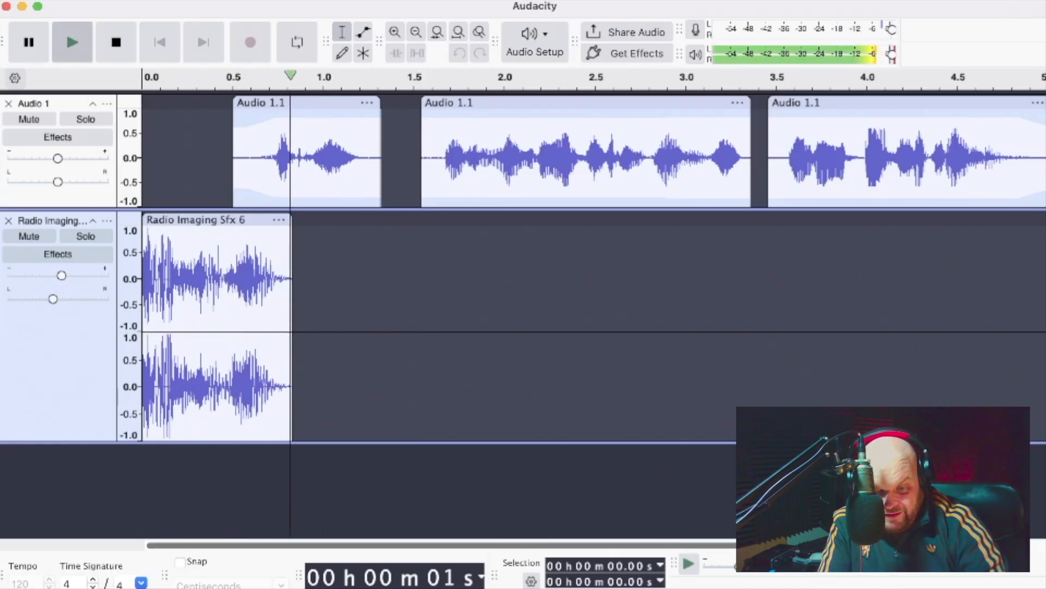
key("space")
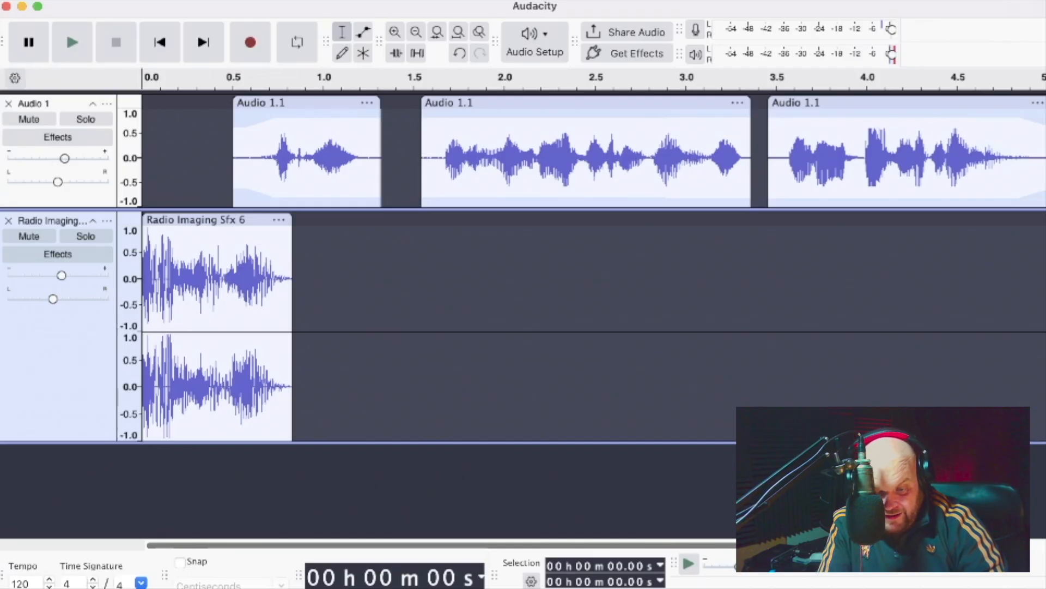
Step: Balance the mix by raising the voice track's volume and lowering the sound effect track's volume, replaying it to check
key("Up")
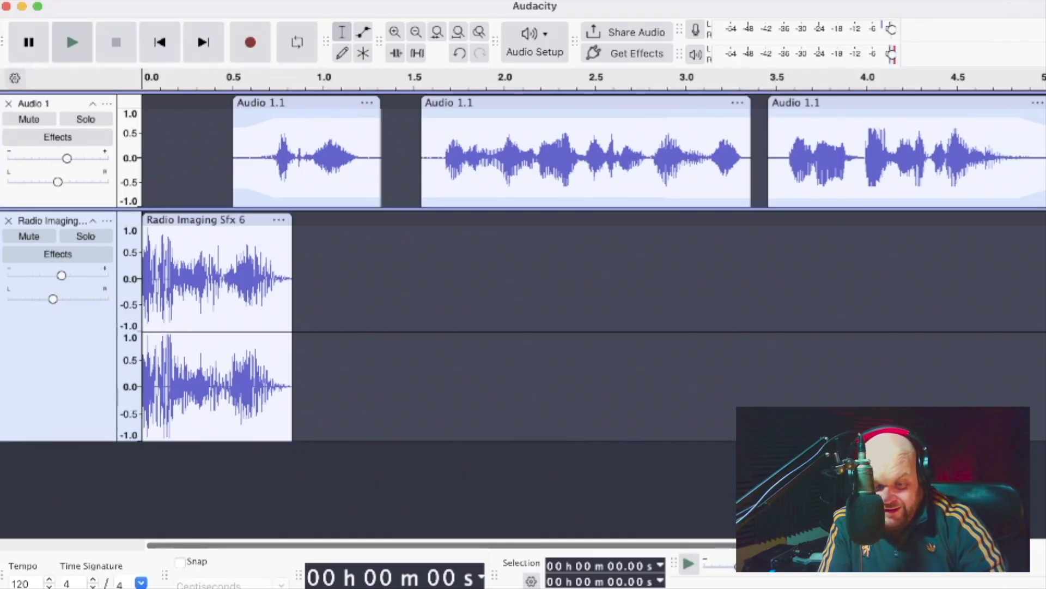
left_click(71, 42)
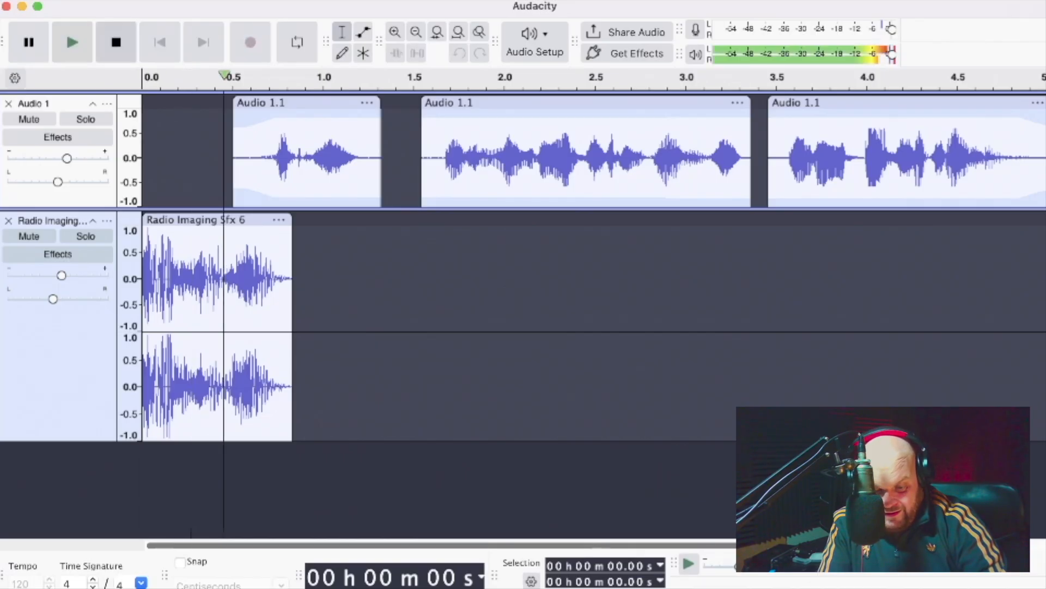
left_click_drag(62, 276, 53, 275)
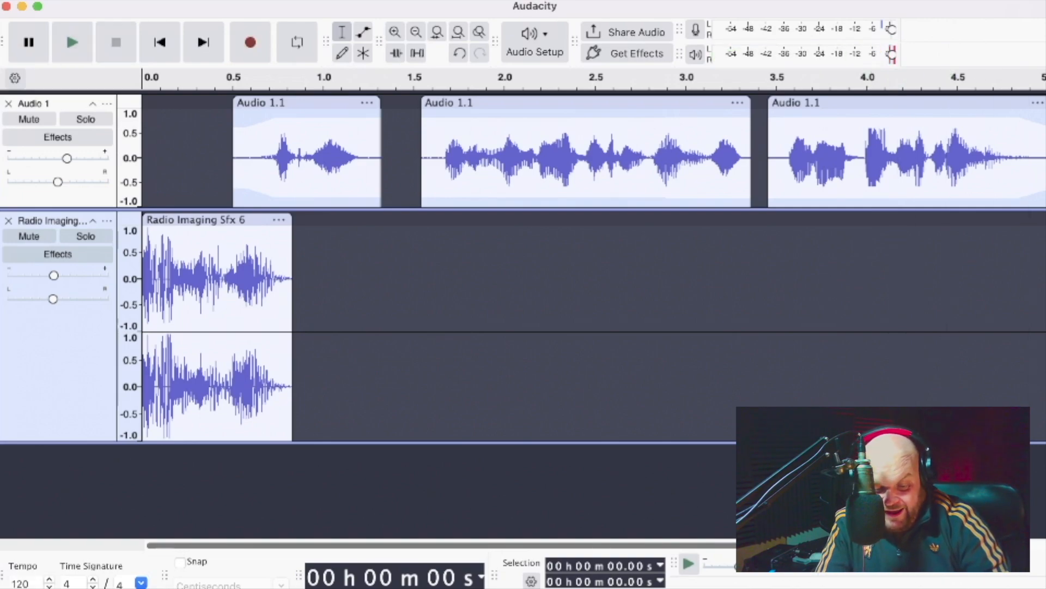
Step: Import Radio Imaging Sfx1 66 and move its clip onto the first sound effect track, starting at about 1.2 s
key("super+Tab")
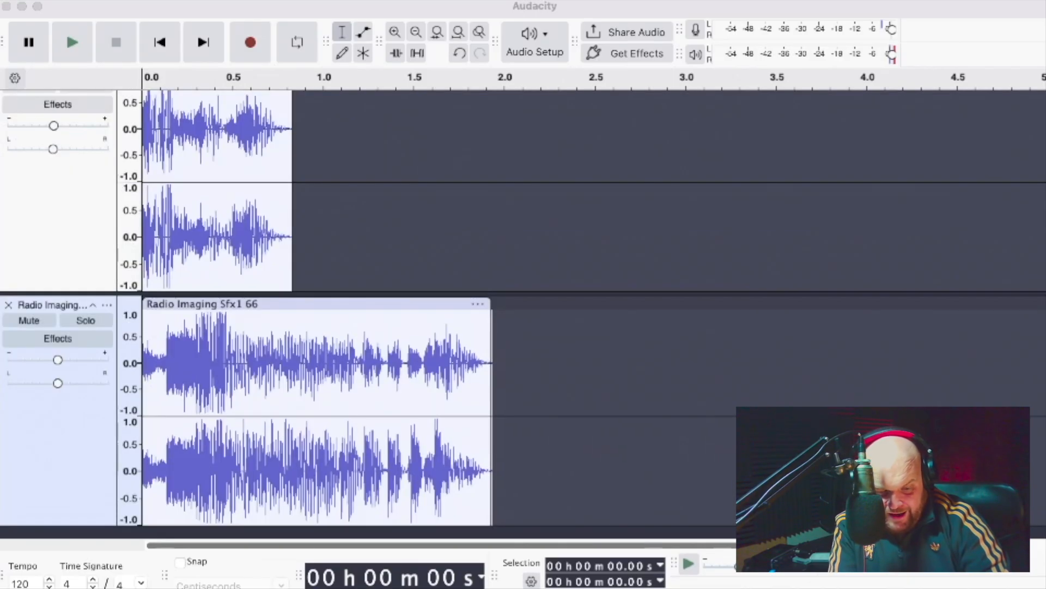
left_click(536, 371)
scroll(536, 370, "up", 5)
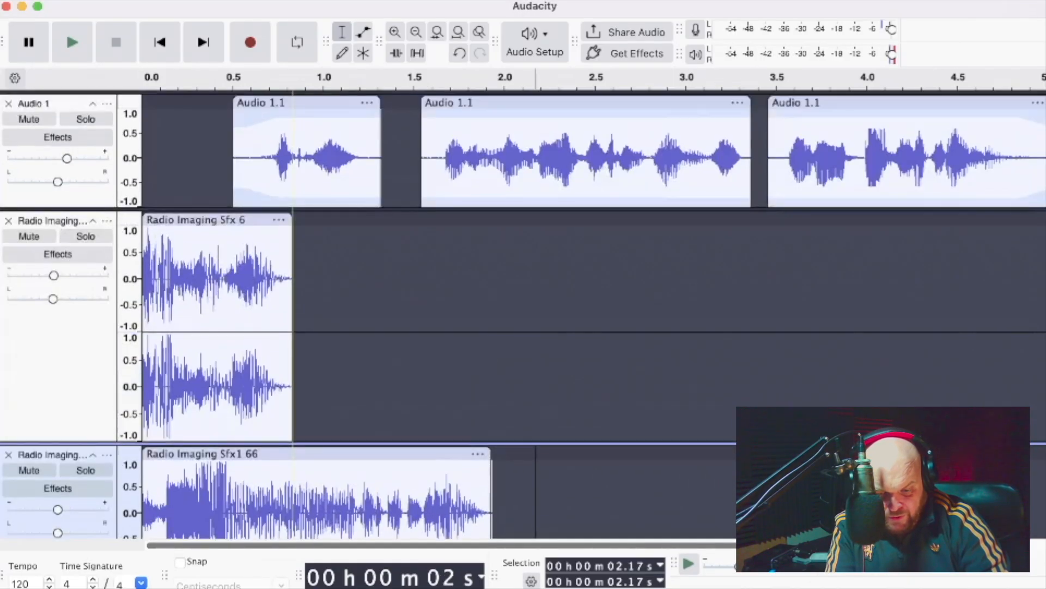
left_click_drag(316, 453, 531, 220)
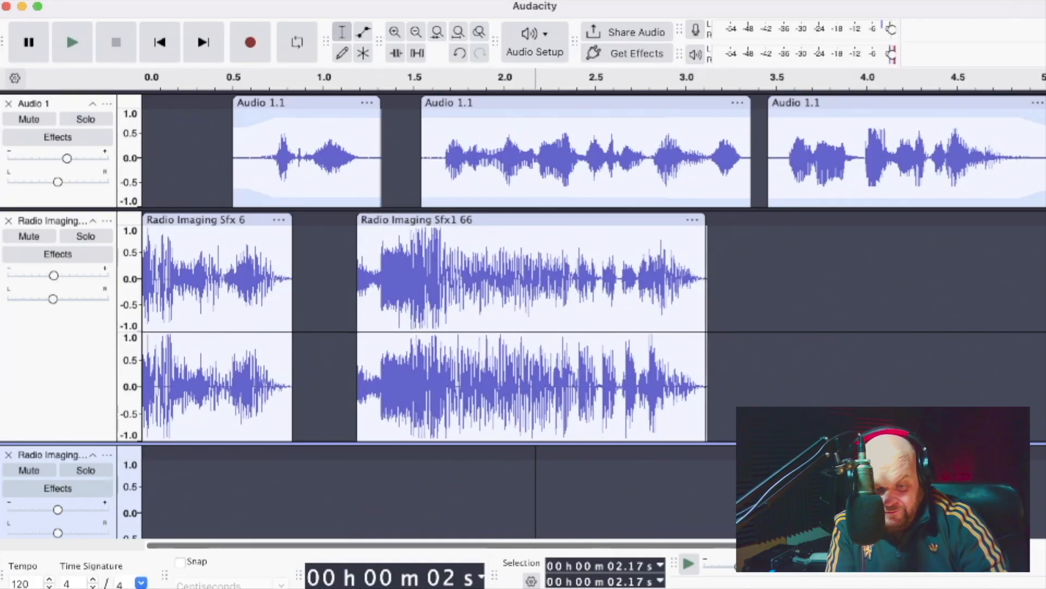
Step: Move the Sfx 6 clip to start at about 3.3 s and the Sfx1 66 clip to the track's beginning, and play the result
left_click_drag(218, 220, 813, 219)
left_click_drag(540, 219, 366, 220)
key("Home")
key("space")
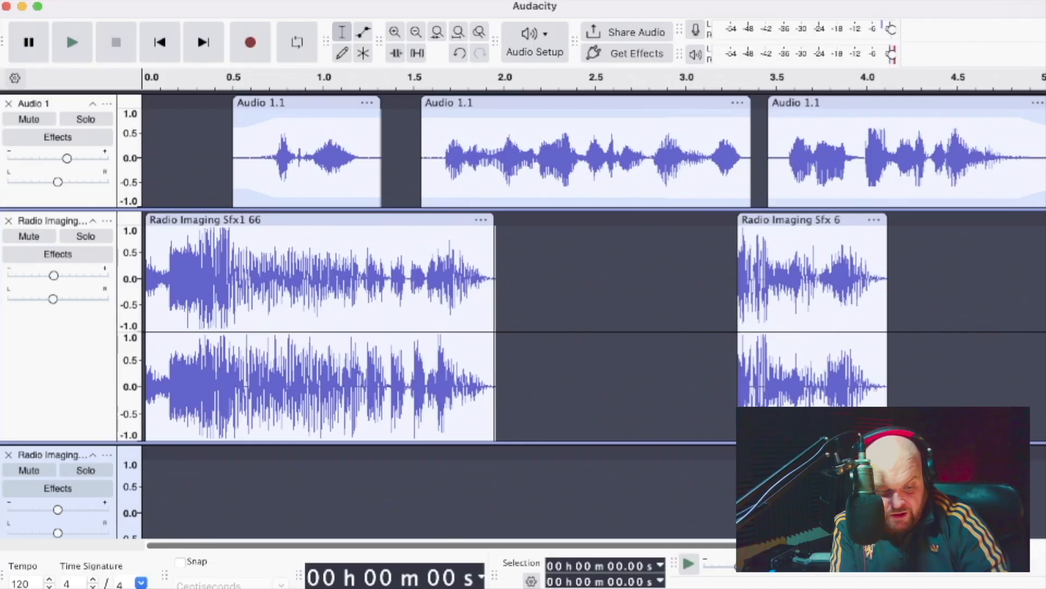
Step: Shift the three voice clips to start at about 1.4 s, 2.3 s and 4.4 s, and play the mix
scroll(671, 411, "right", 3)
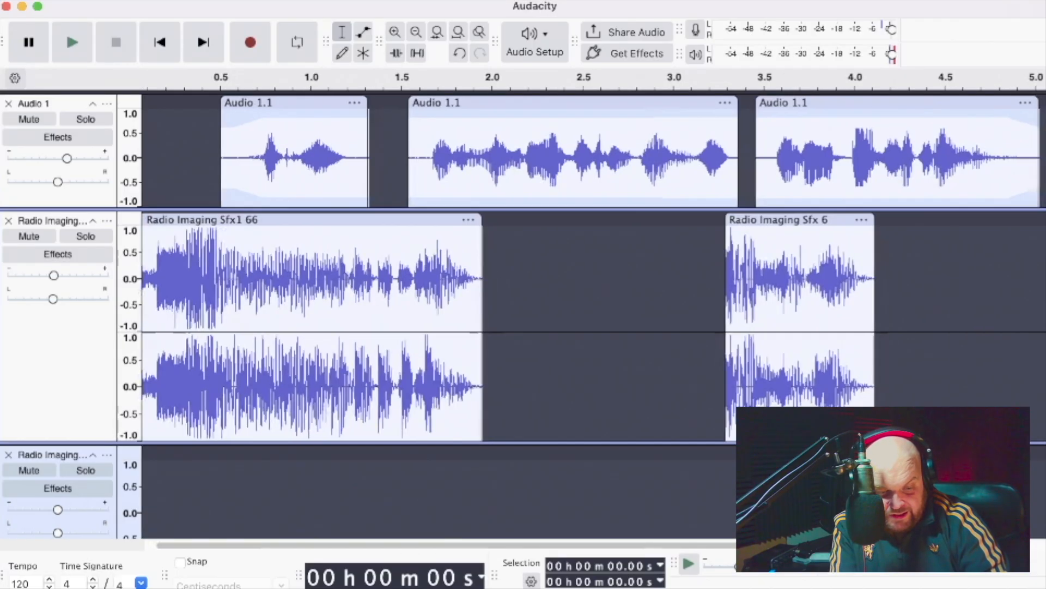
left_click_drag(734, 103, 899, 103)
left_click_drag(510, 103, 635, 103)
left_click_drag(229, 103, 364, 103)
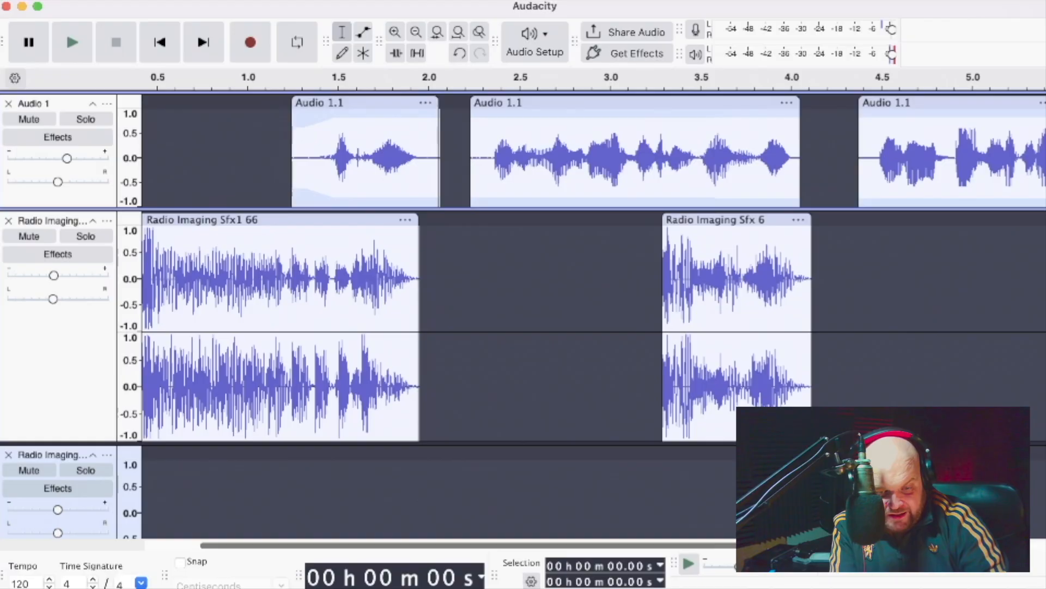
left_click_drag(600, 103, 616, 103)
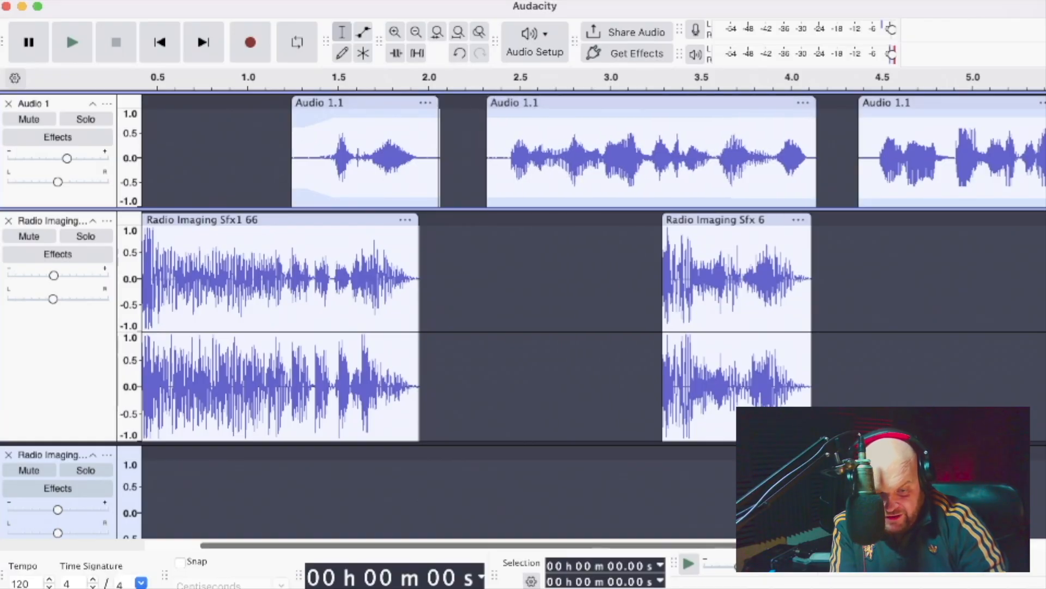
left_click_drag(363, 103, 398, 103)
key("space")
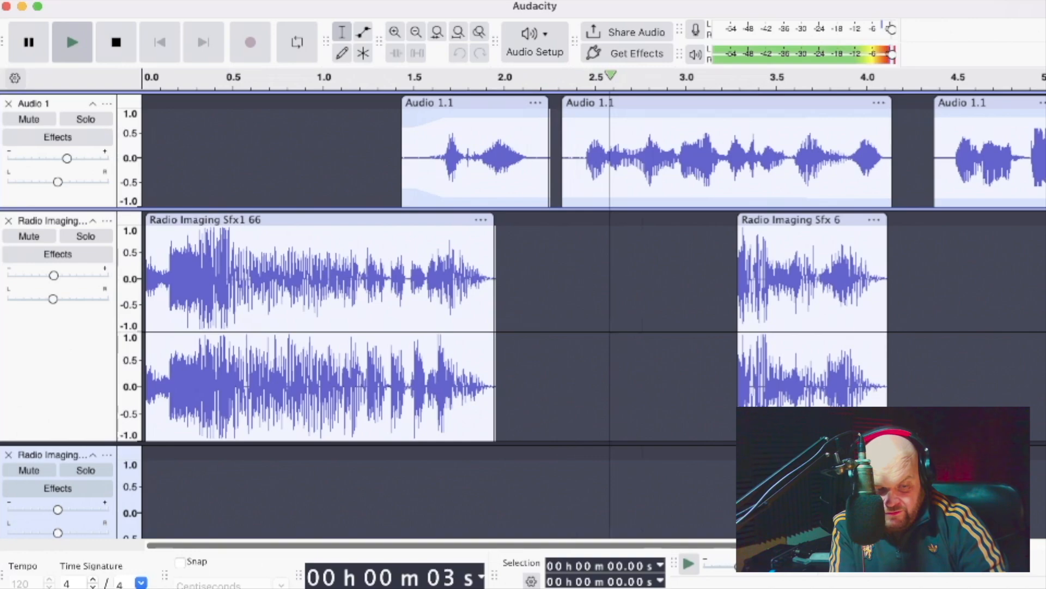
key("space")
Step: Move the Sfx 6 clip to about 4 s and the third voice clip to about 4.55 s, and play from the start
left_click_drag(806, 220, 935, 220)
left_click_drag(985, 102, 1018, 103)
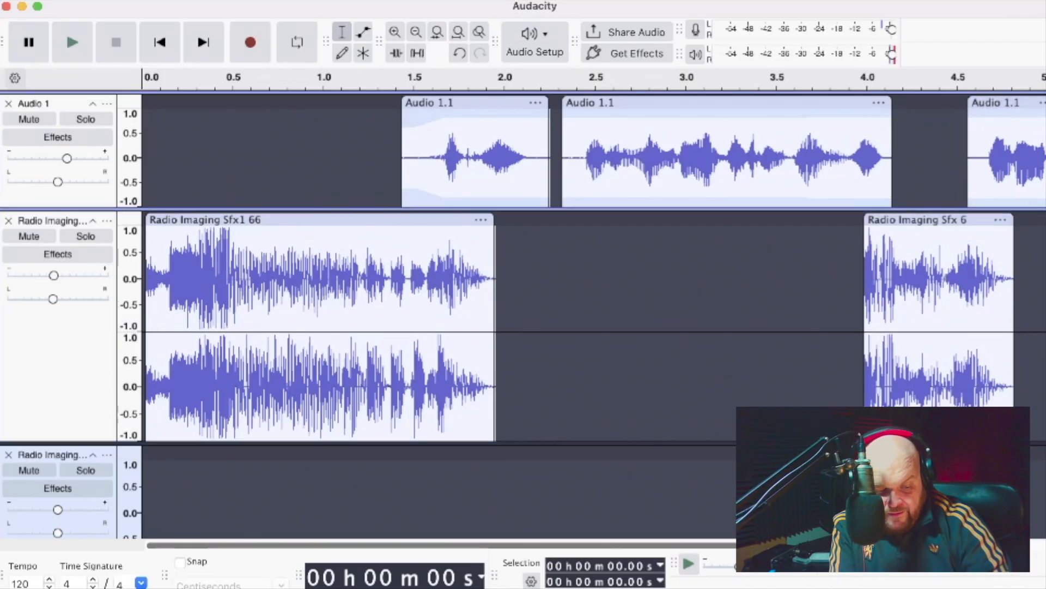
key("Return")
key("Home")
key("space")
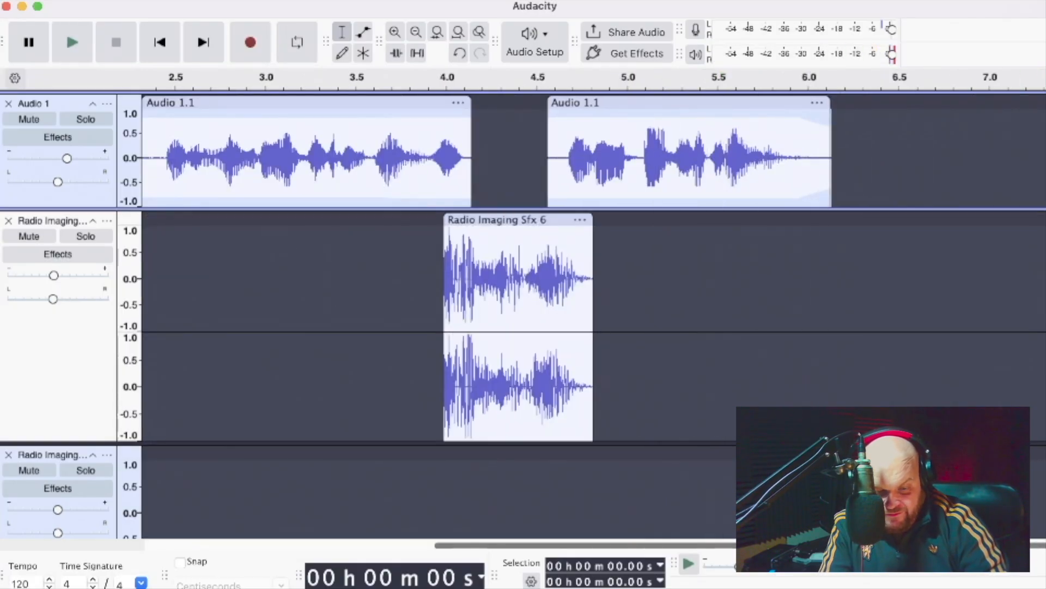
Step: Import Glitch Tone 30 and move its clip onto the empty Radio Imaging track above, starting at about 2.4 s
scroll(594, 273, "left", 10)
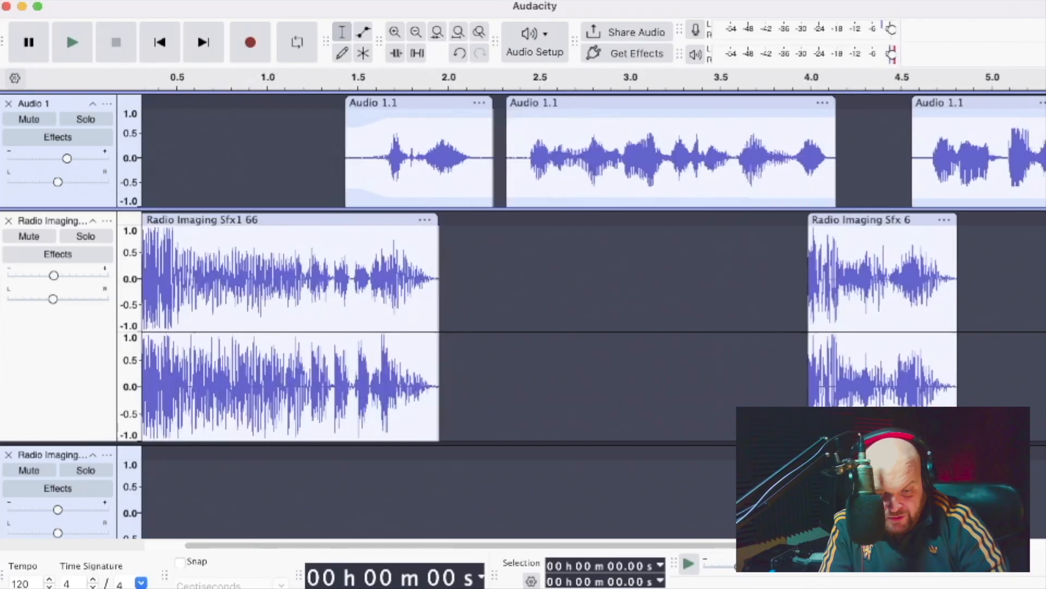
scroll(523, 273, "down", 5)
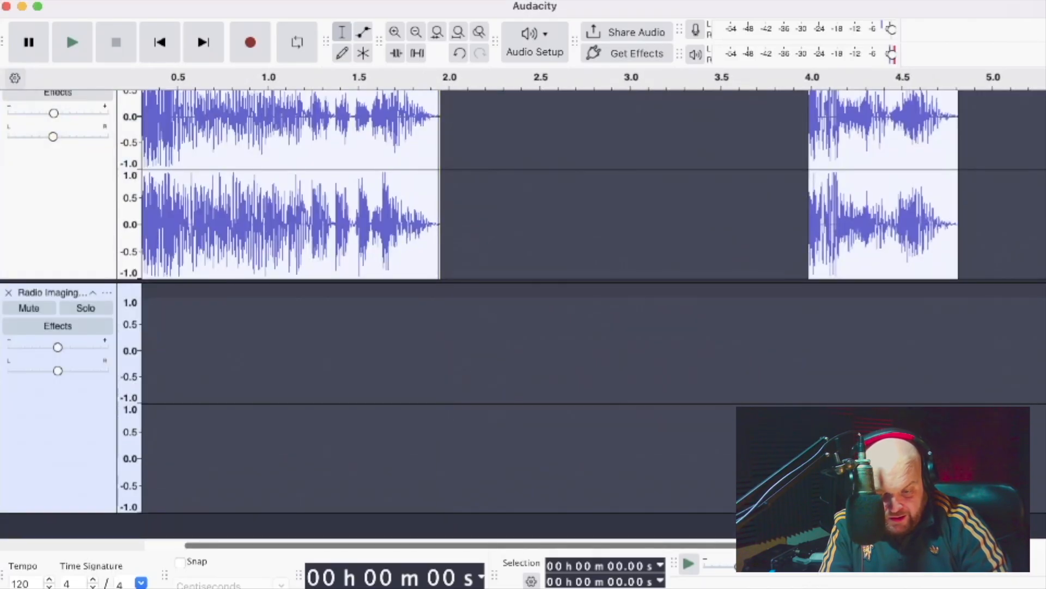
key("super+Tab")
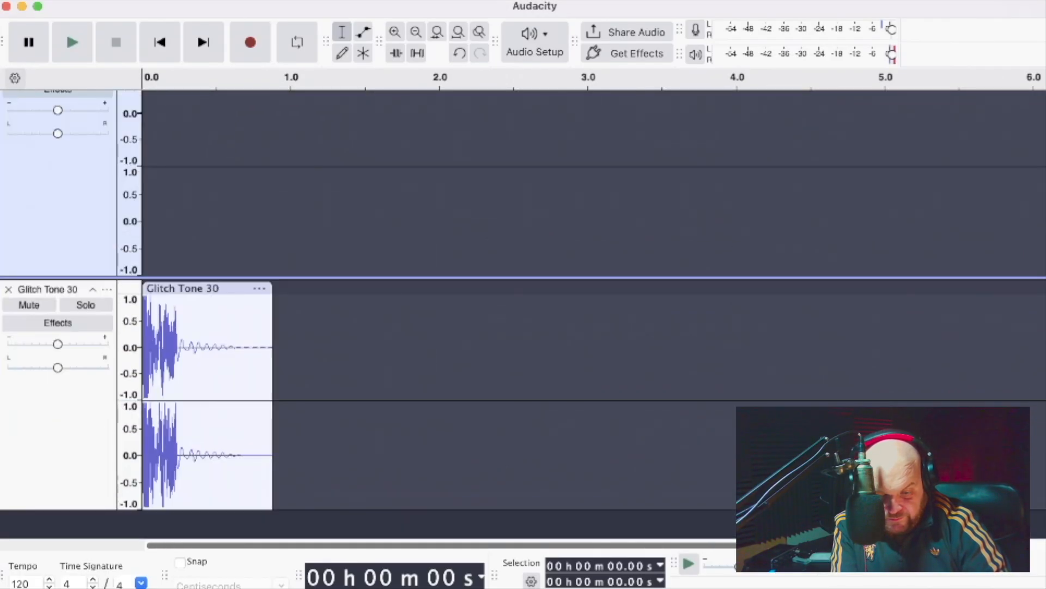
left_click_drag(207, 288, 558, 188)
scroll(545, 273, "up", 5)
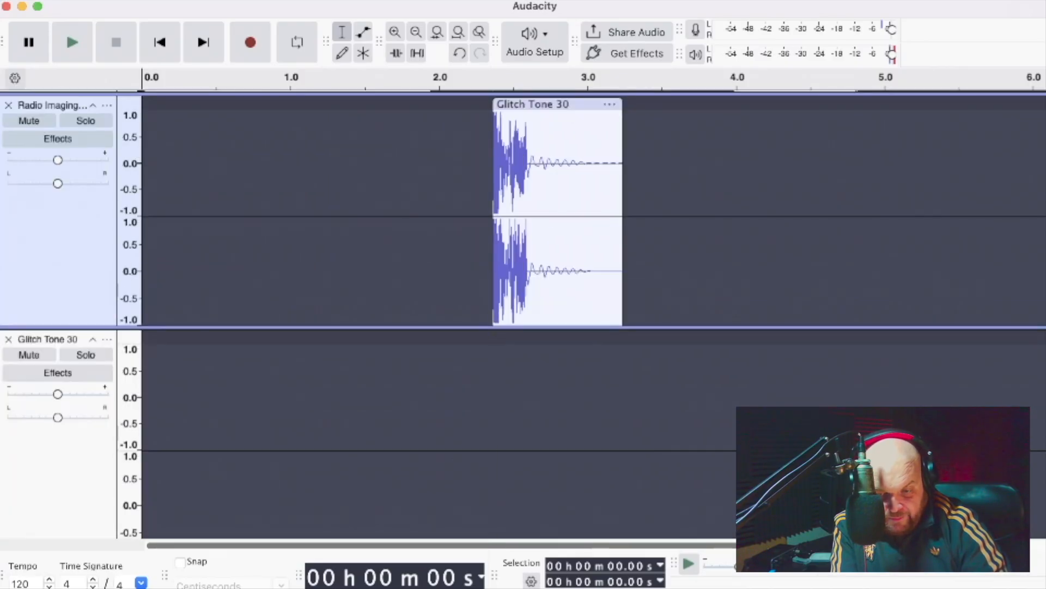
scroll(545, 273, "down", 5)
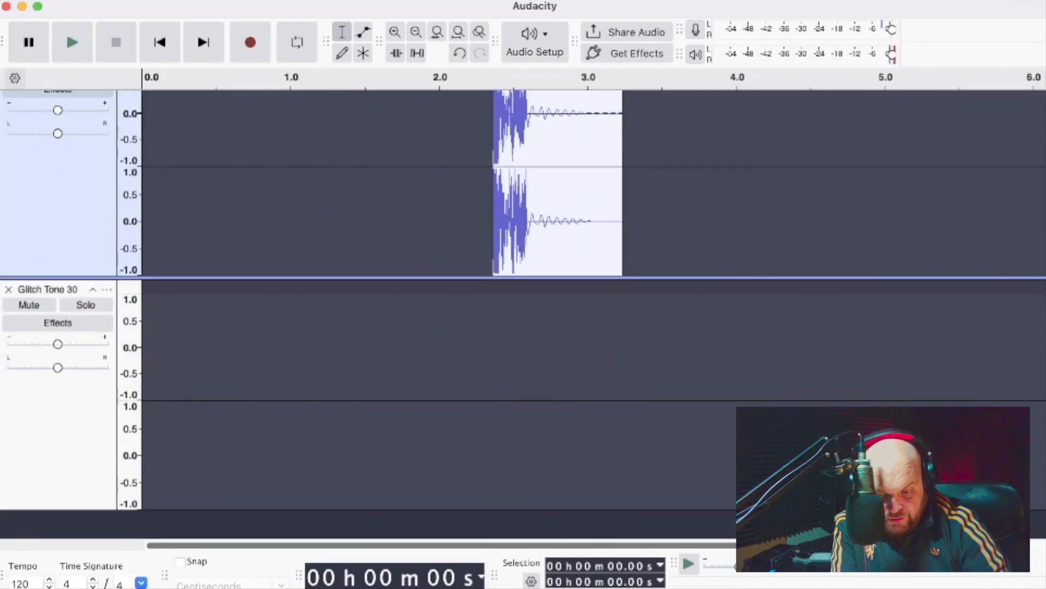
Step: Pan the empty Glitch Tone 30 track partly to the left channel
left_click_drag(57, 368, 42, 367)
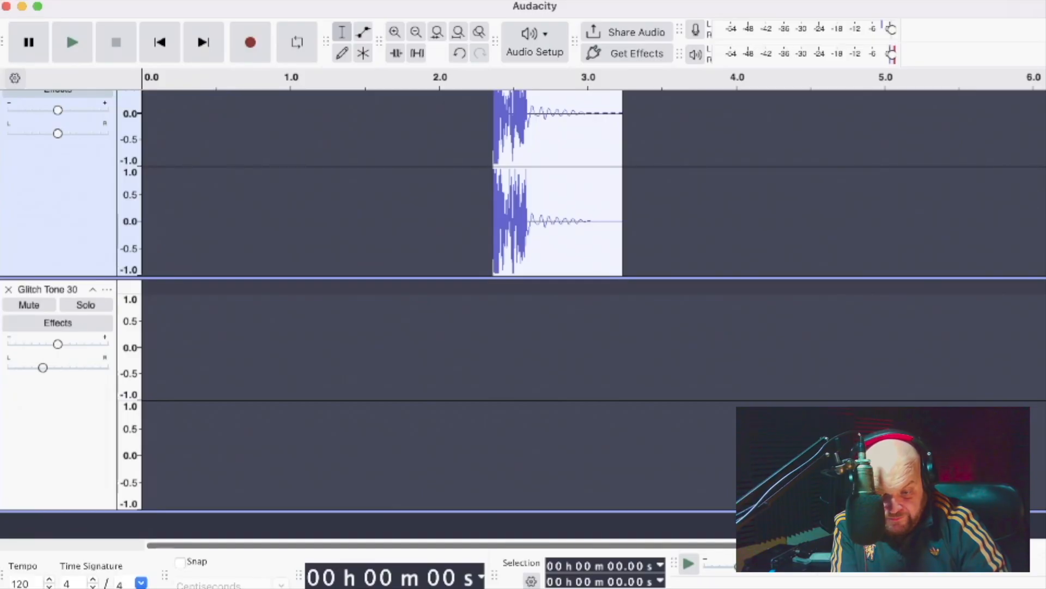
scroll(523, 314, "up", 5)
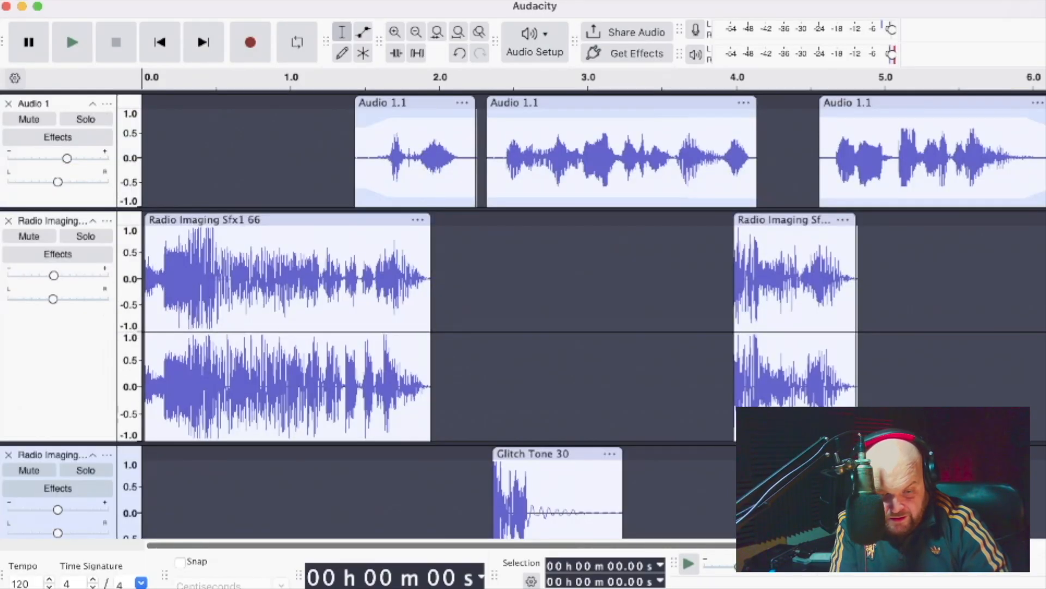
Step: Move the Glitch Tone 30 clip to start at about 2.2 s, and play the mix
scroll(523, 314, "down", 1)
left_click_drag(545, 416, 520, 416)
scroll(521, 416, "down", 3)
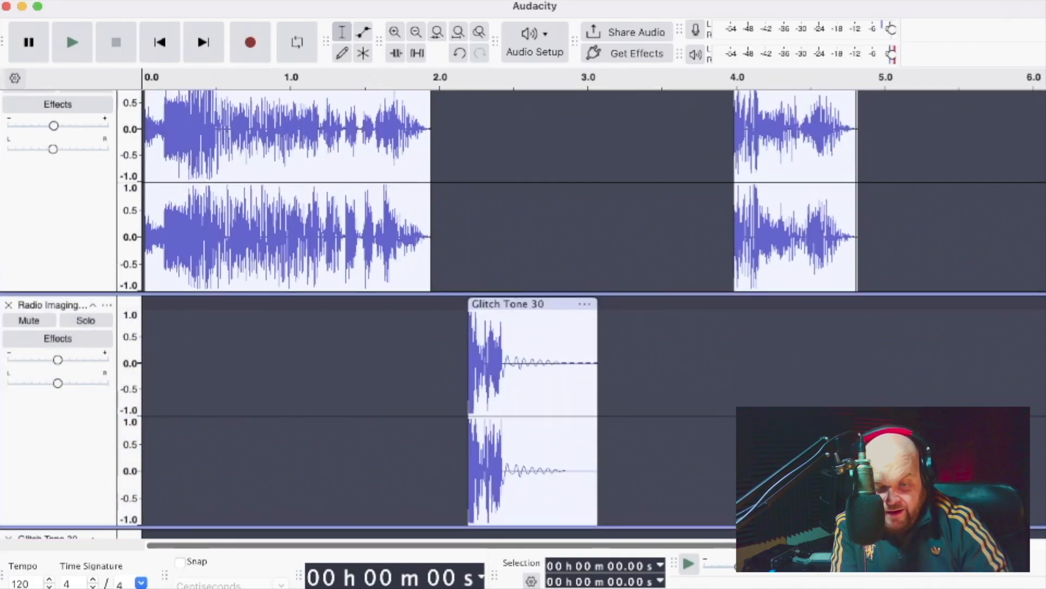
key("space")
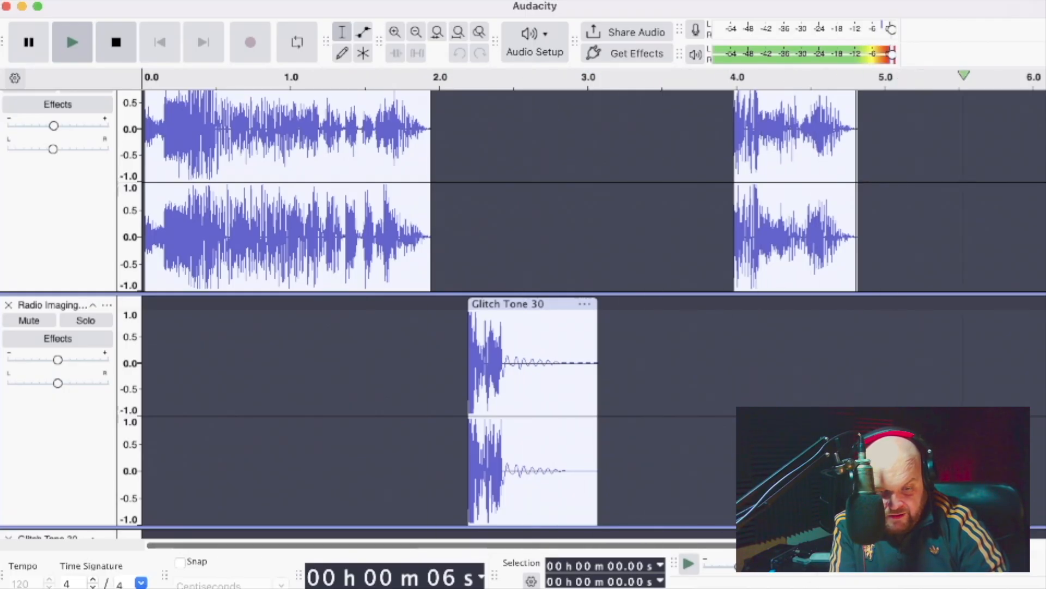
key("space")
Step: Duplicate the whole Audio 1 voice track with its three clips
scroll(523, 311, "up", 5)
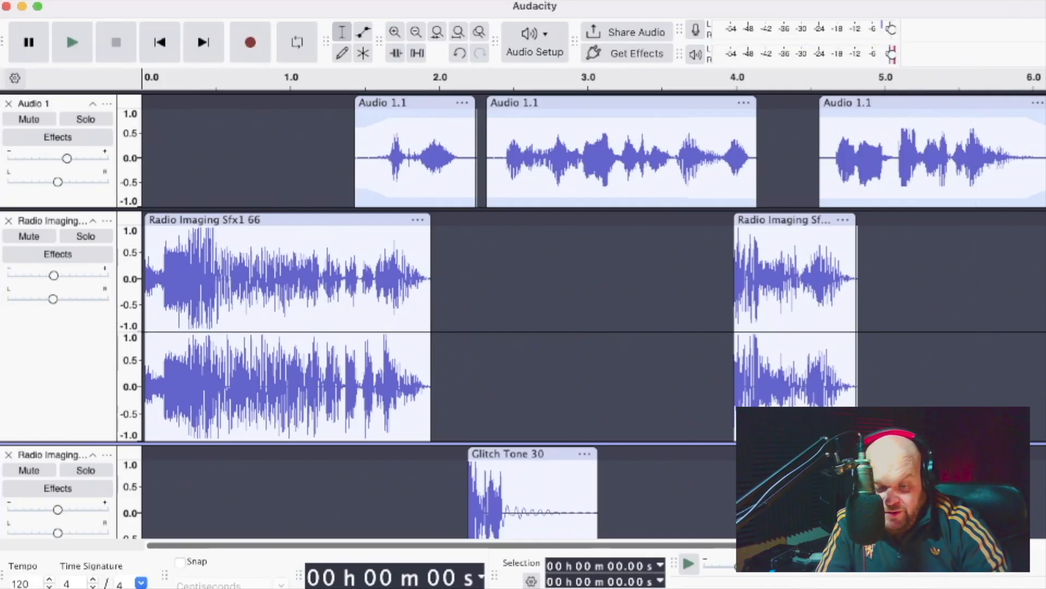
left_click(56, 196)
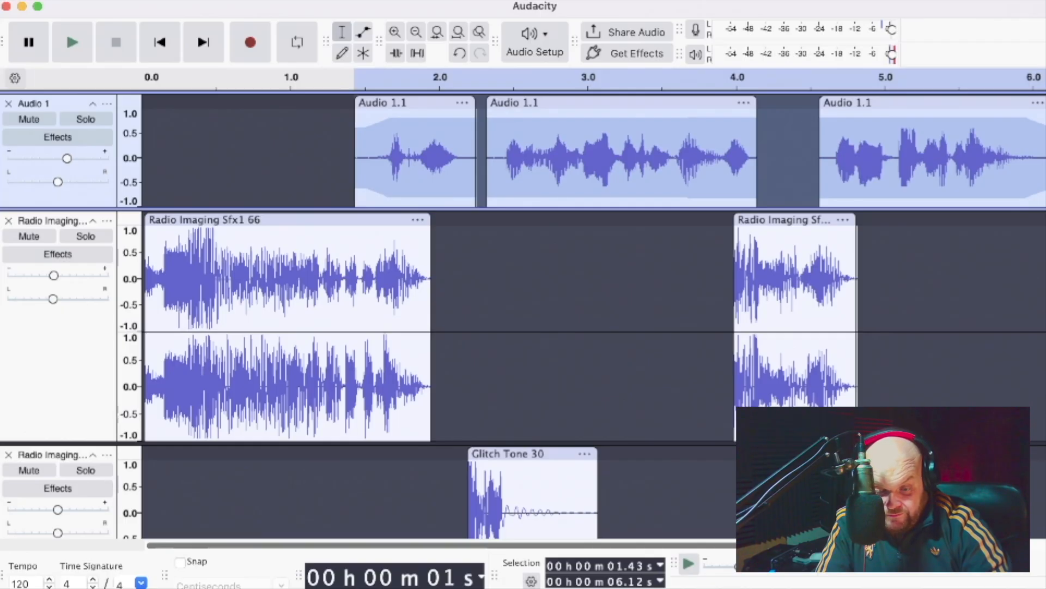
scroll(524, 315, "down", 10)
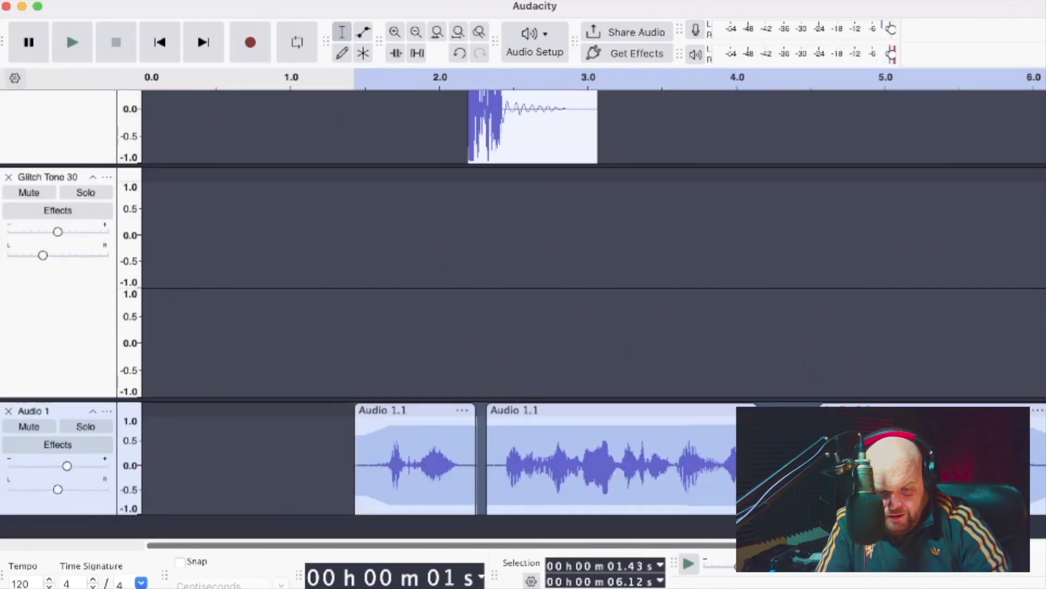
scroll(523, 315, "up", 9)
scroll(523, 314, "down", 10)
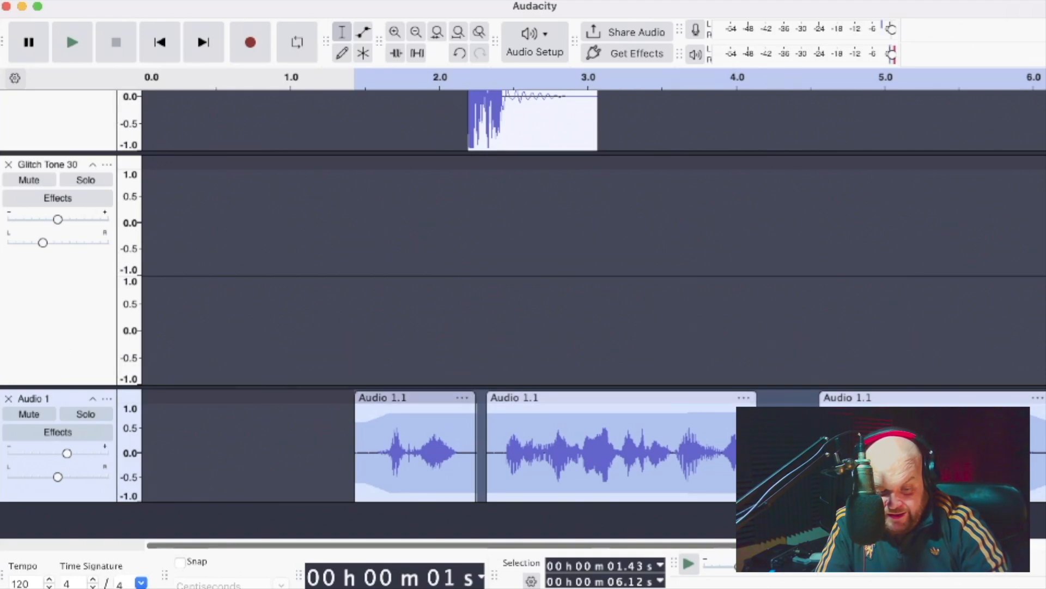
Step: Delete the first and third clips from the duplicated voice track, and move the remaining clip to start at about 2.53 s
left_click(428, 397)
key("Delete")
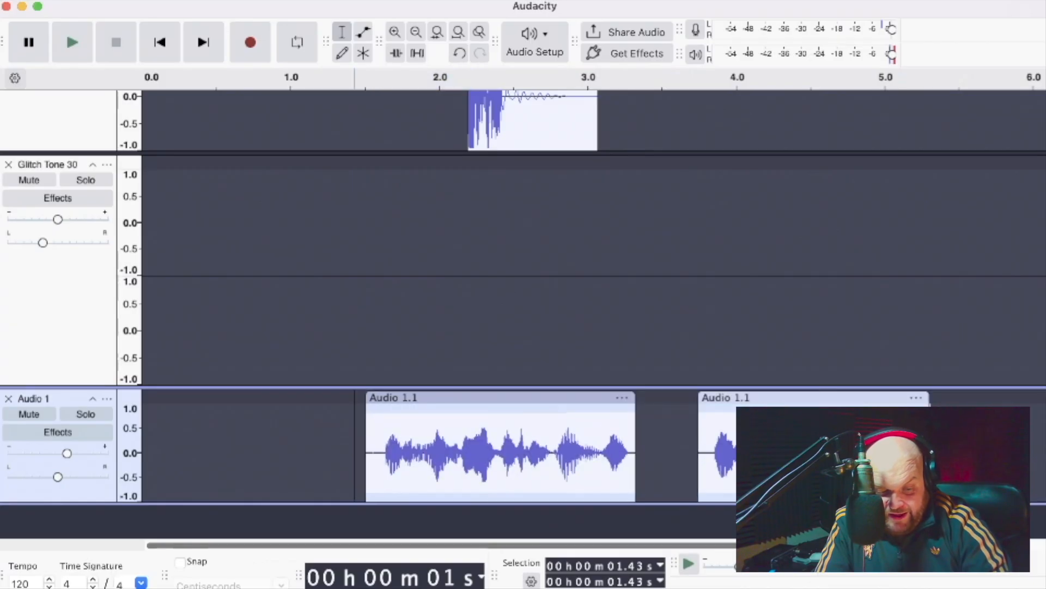
left_click(806, 398)
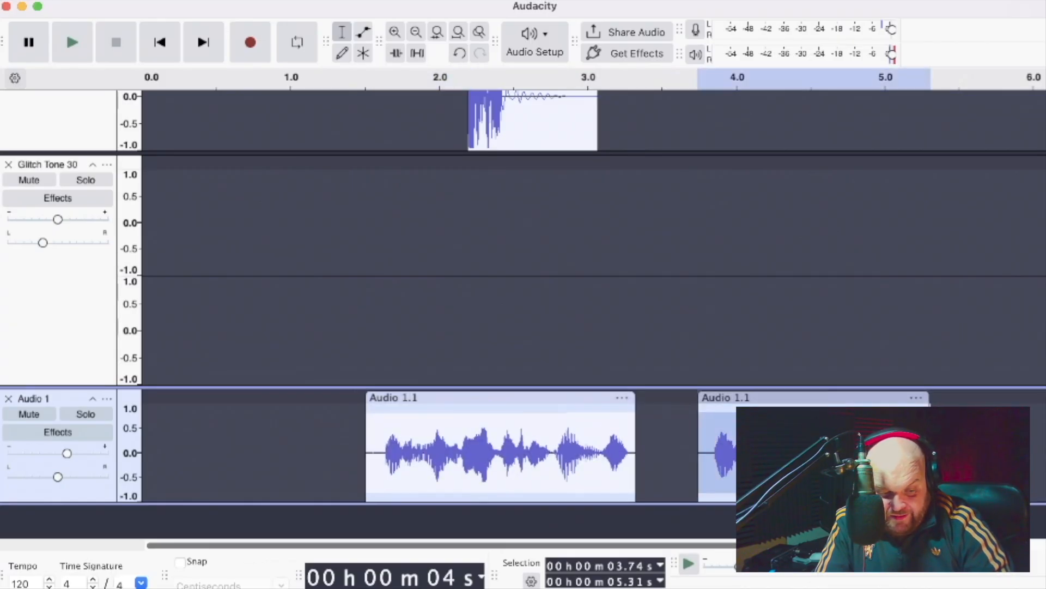
key("Delete")
left_click_drag(501, 397, 654, 398)
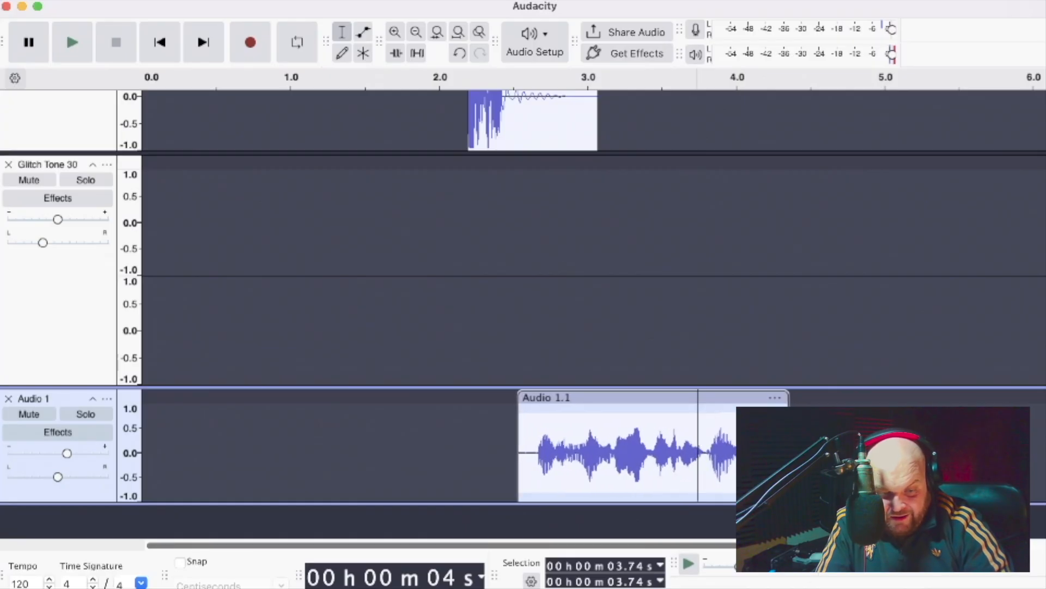
key("space")
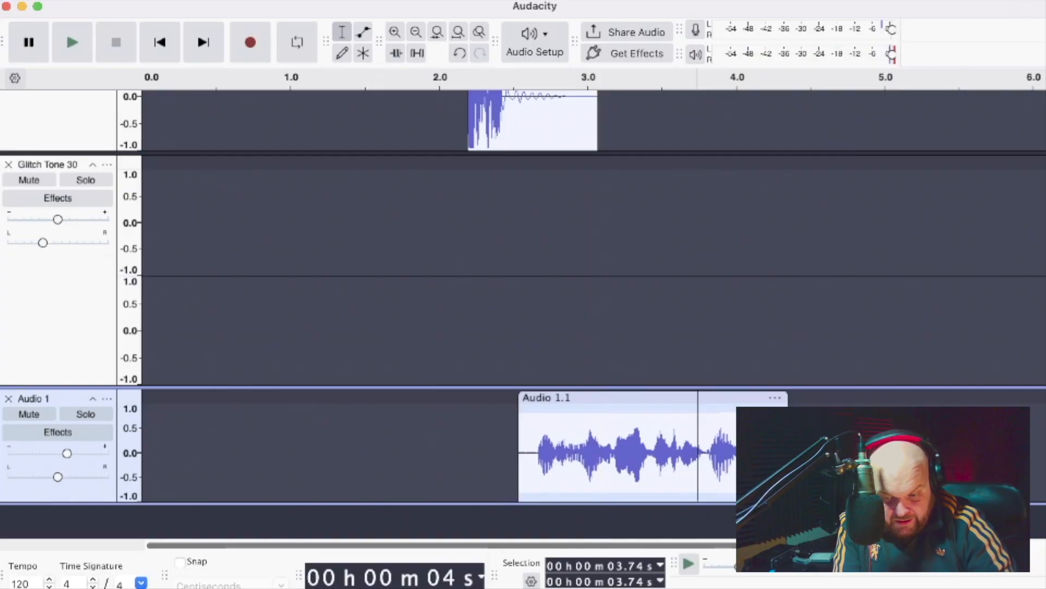
Step: Reorder the tracks so the duplicated voice track sits directly below the Sfx1 66 track and above the Glitch Tone 30 clip's track
left_click_drag(49, 398, 49, 164)
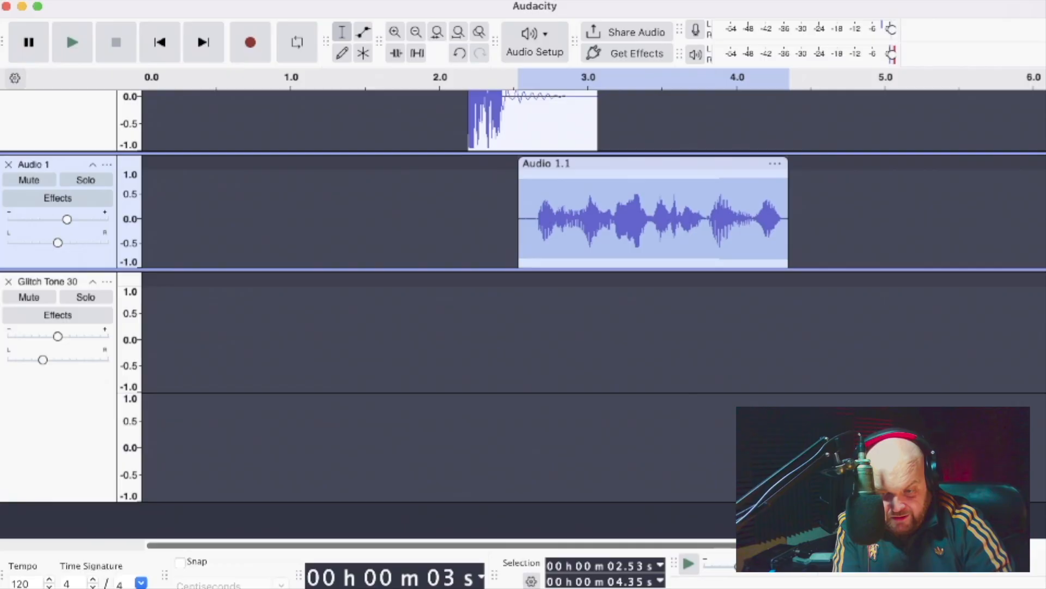
scroll(524, 310, "up", 6)
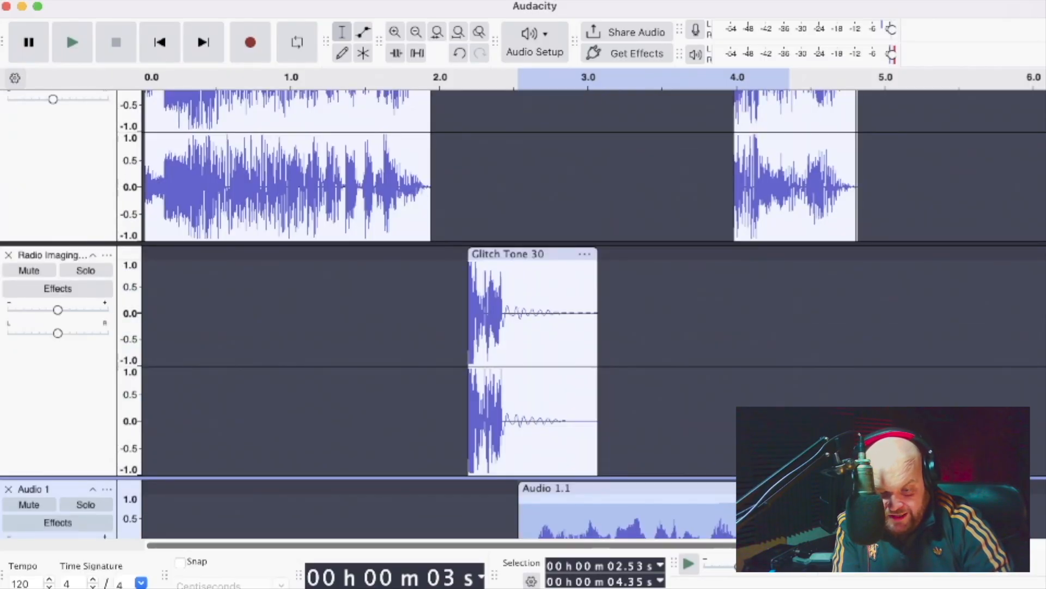
key("Up")
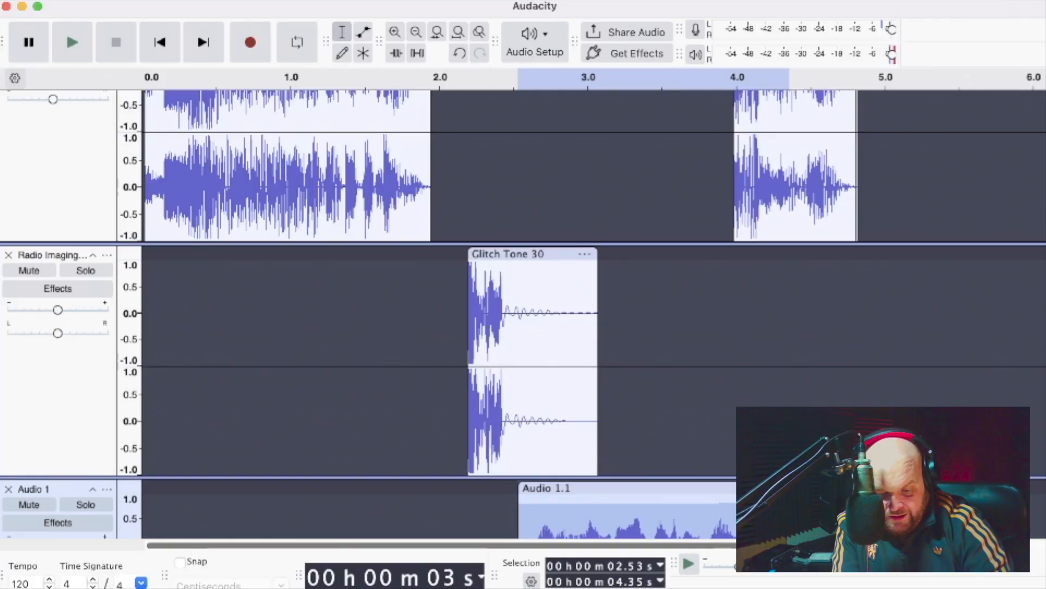
key("Down")
key("Up")
left_click_drag(57, 381, 57, 504)
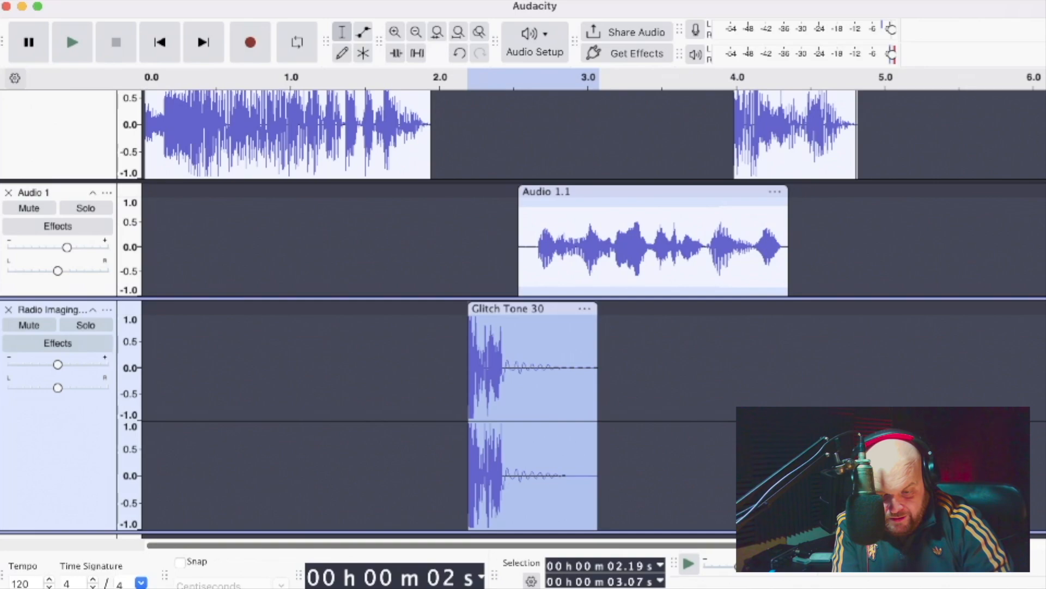
scroll(545, 311, "up", 5)
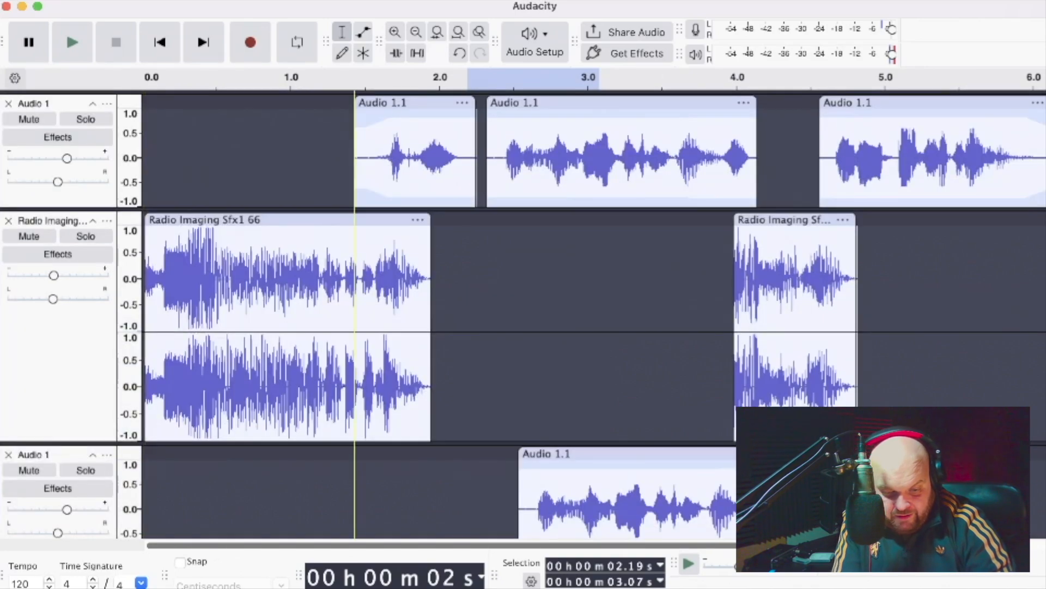
Step: Shift the duplicated voice clip to start at about 2.35 s, slightly behind the original second clip, and play it
left_click(627, 454)
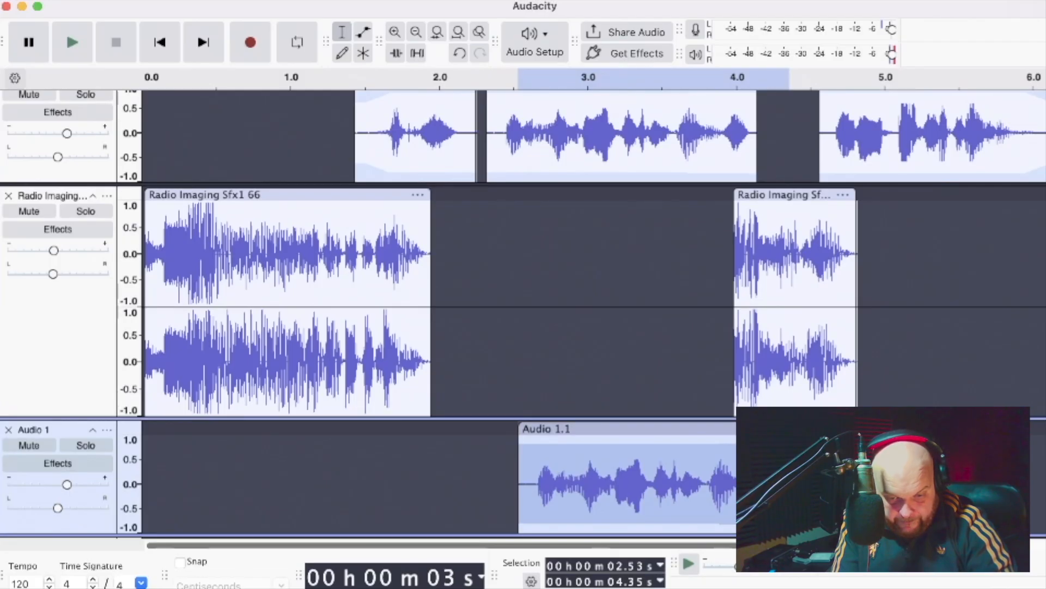
left_click_drag(626, 428, 600, 429)
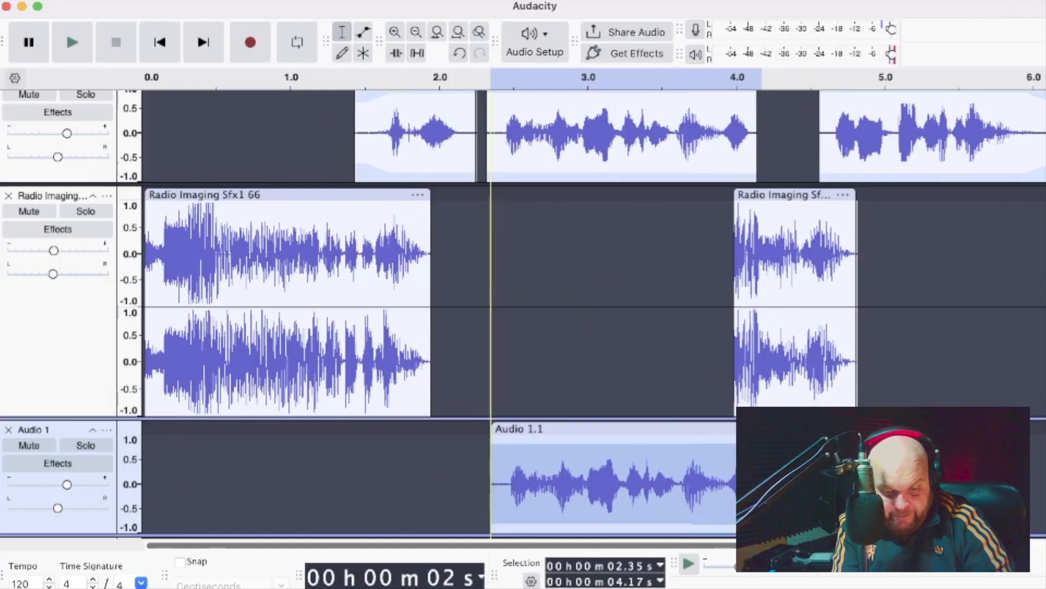
key("space")
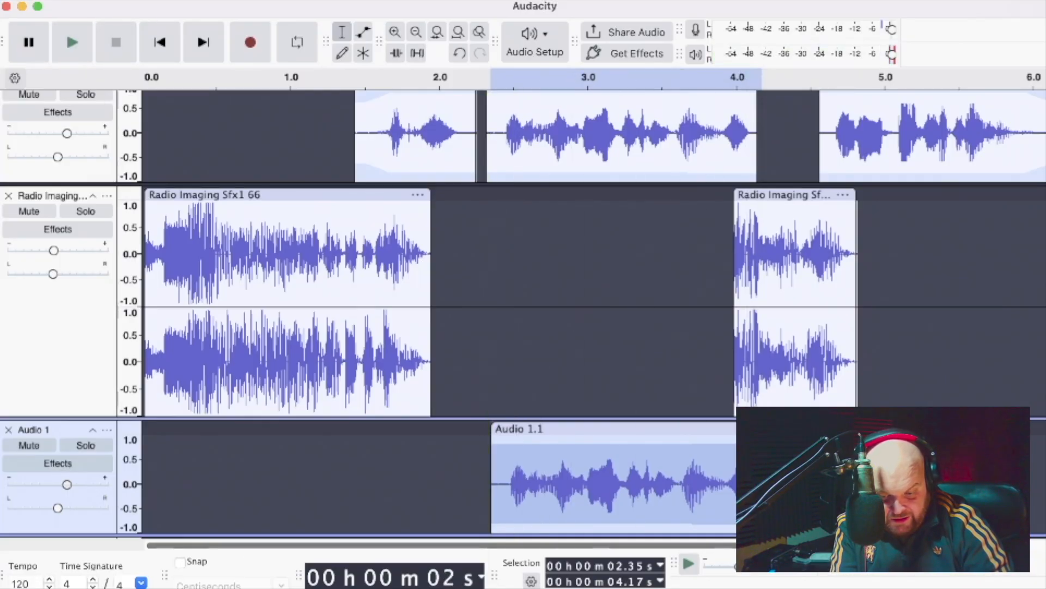
Step: Lower the duplicated voice track's volume and pan it partly right, checking the mix from about 1.2 s
left_click_drag(66, 485, 71, 508)
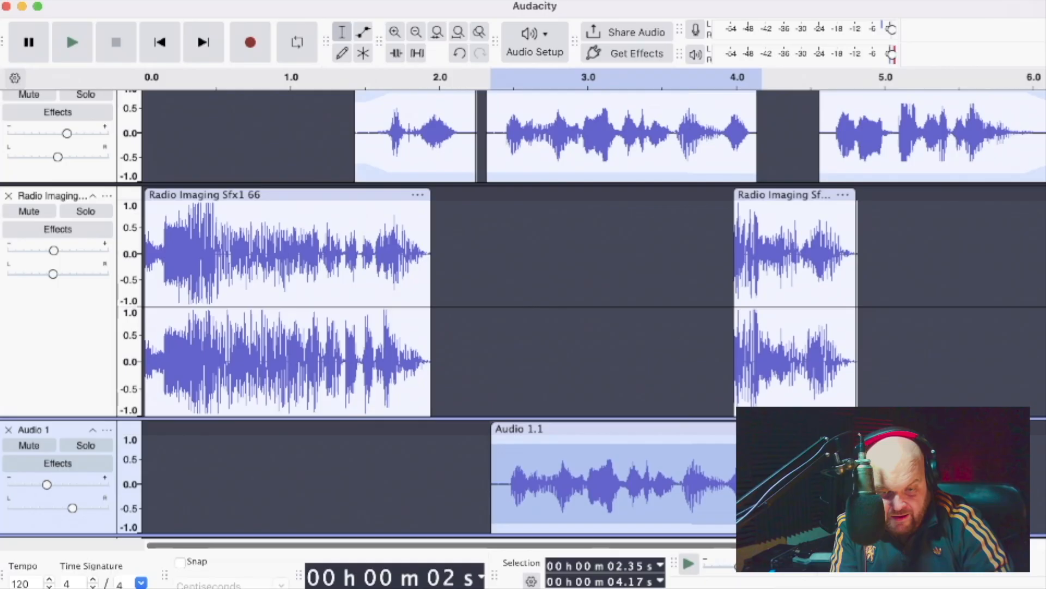
left_click(322, 139)
key("space")
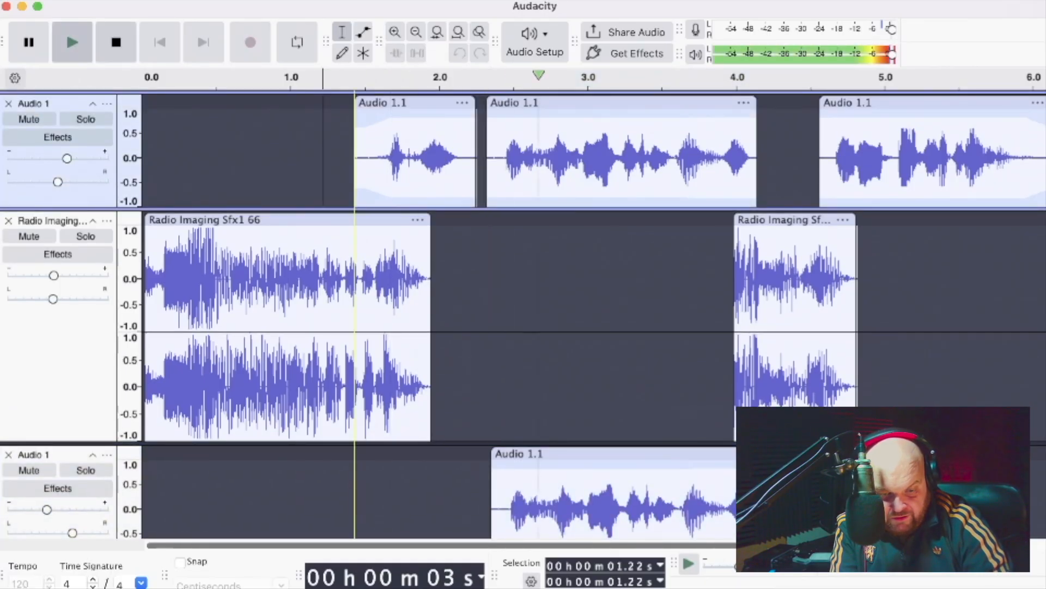
scroll(355, 273, "down", 10)
scroll(354, 272, "up", 10)
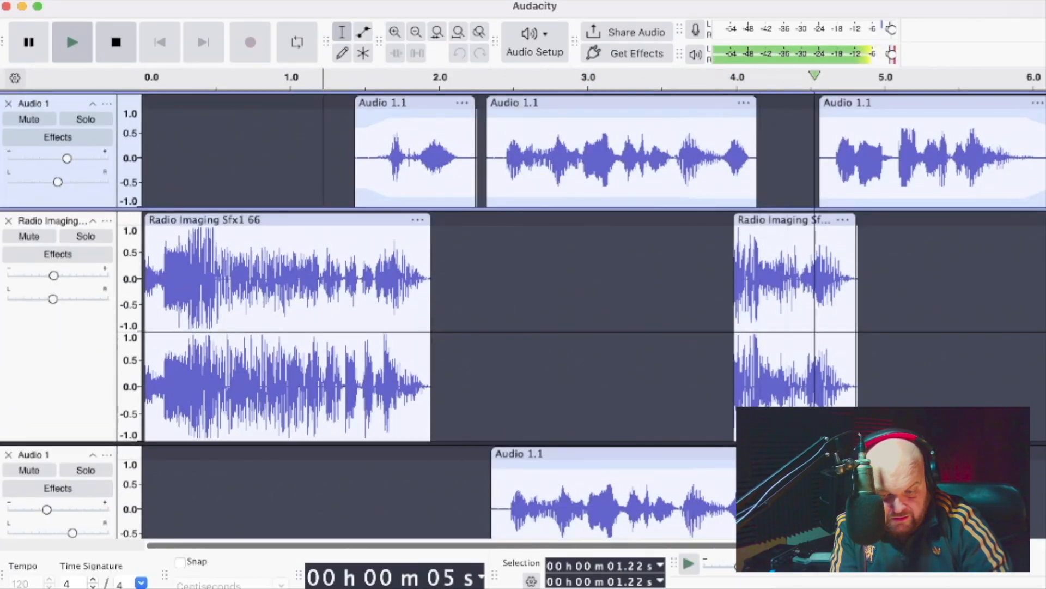
scroll(523, 315, "down", 5)
key("space")
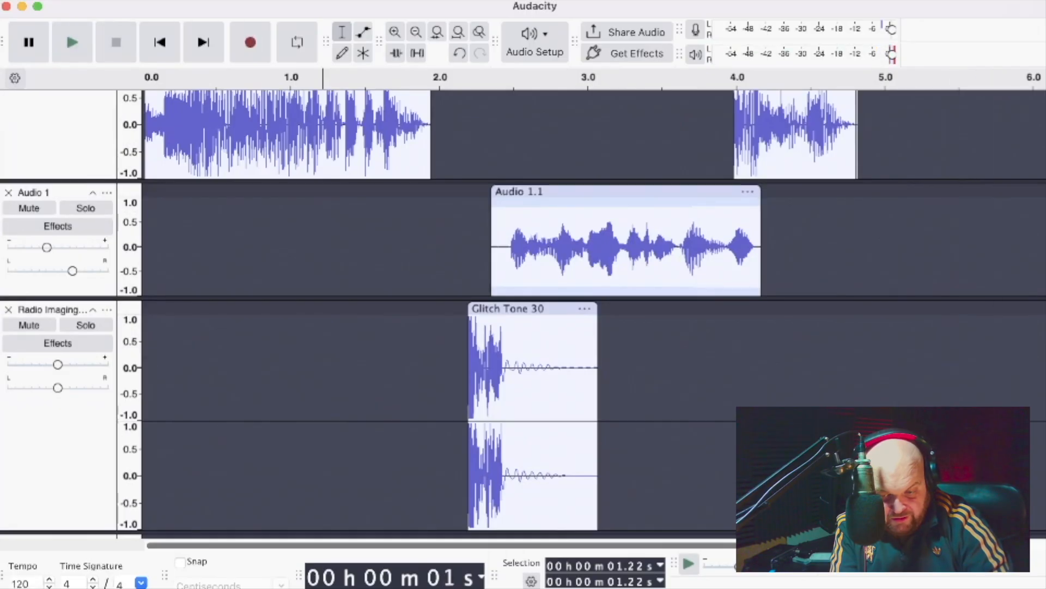
Step: Raise the duplicated voice track's volume slightly, and play the mix from about 1.5 s
left_click(368, 136)
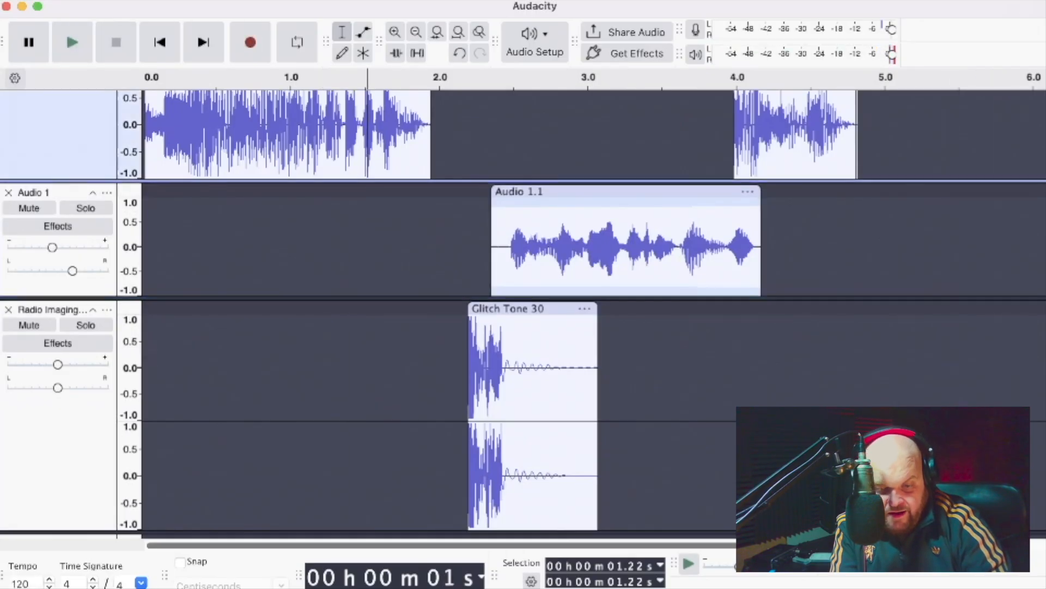
key("space")
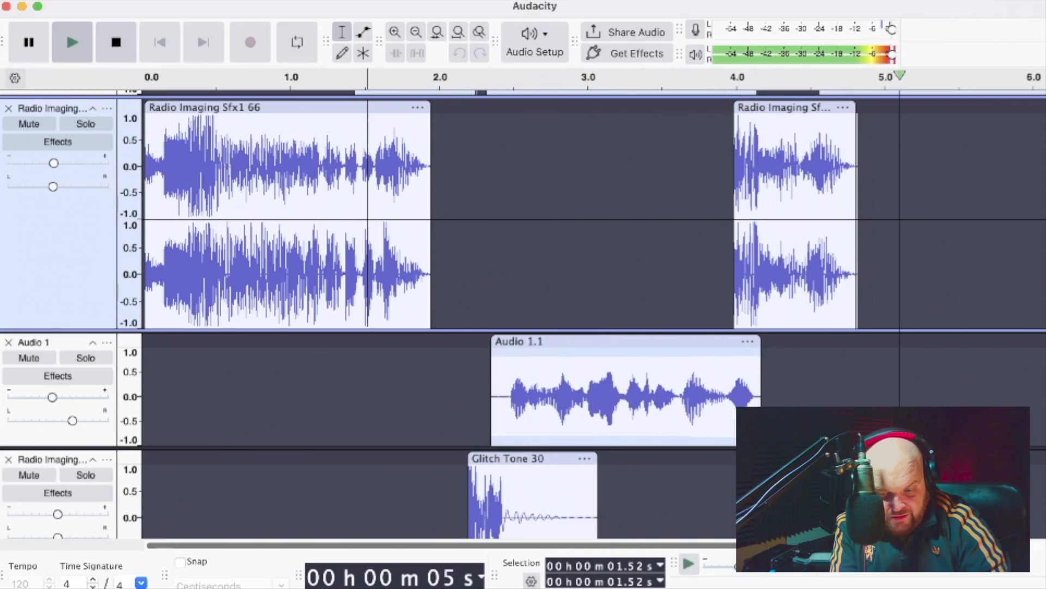
key("space")
Step: Select the whole duplicated voice clip and process it with an effect
double_click(626, 396)
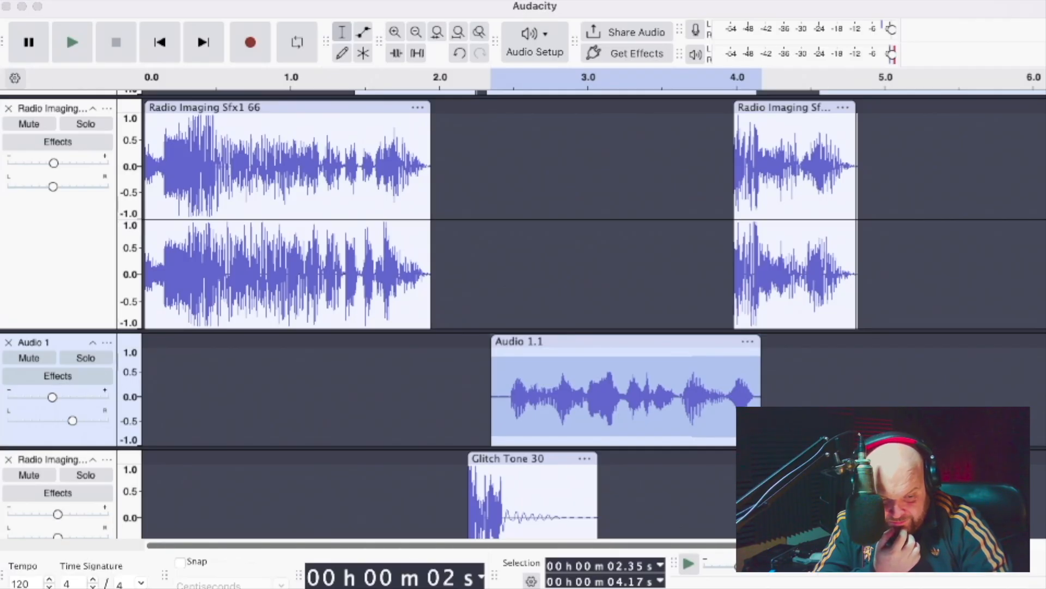
key("super+Tab")
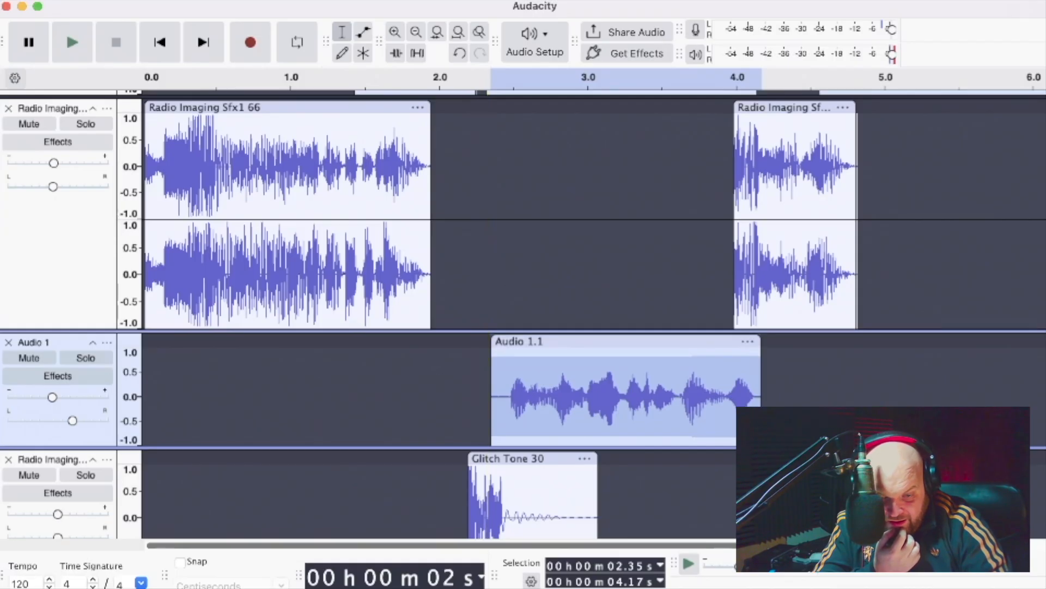
key("super+Tab")
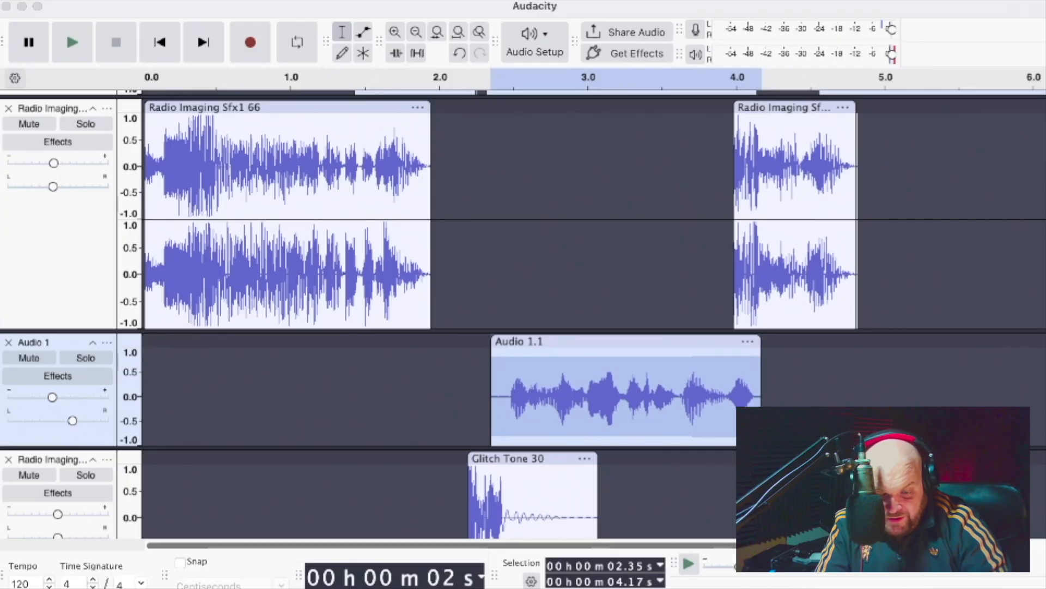
key("super+Tab")
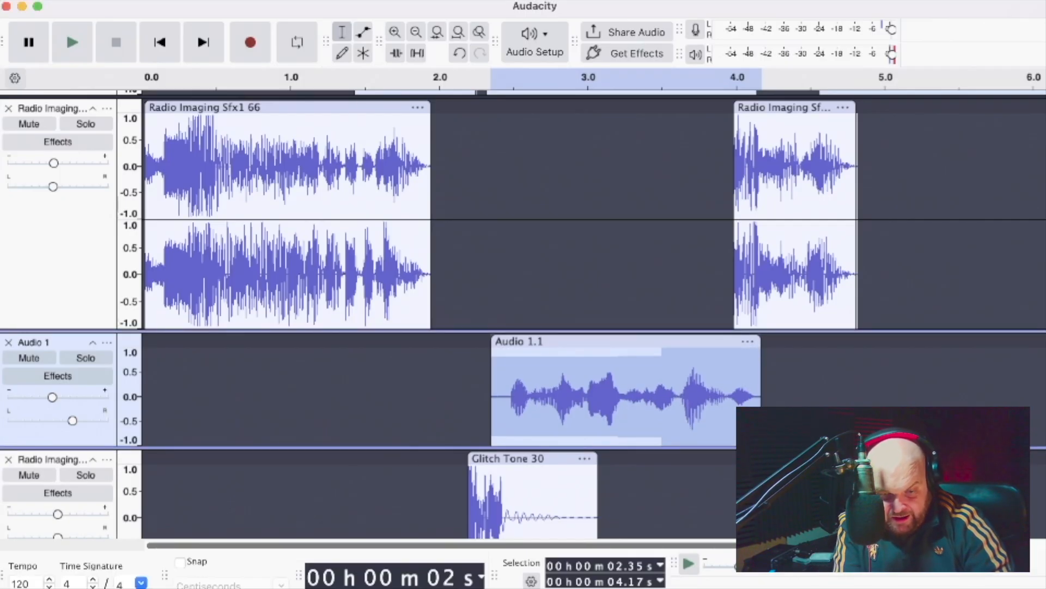
Step: Solo the duplicated voice track, listen to the processed clip from about 2.2 s, and turn solo off
left_click(468, 245)
left_click(86, 357)
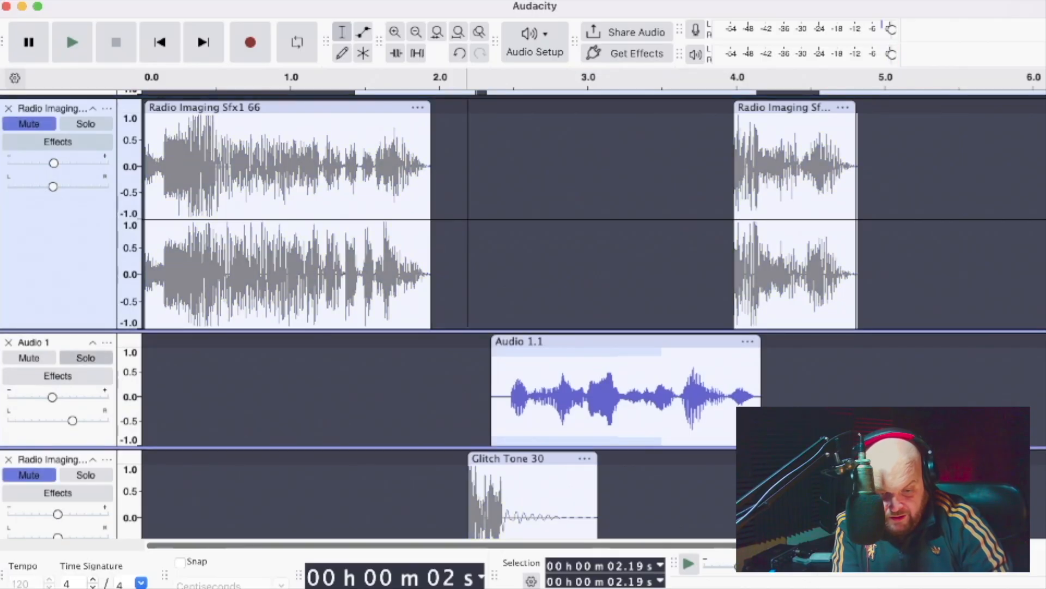
key("space")
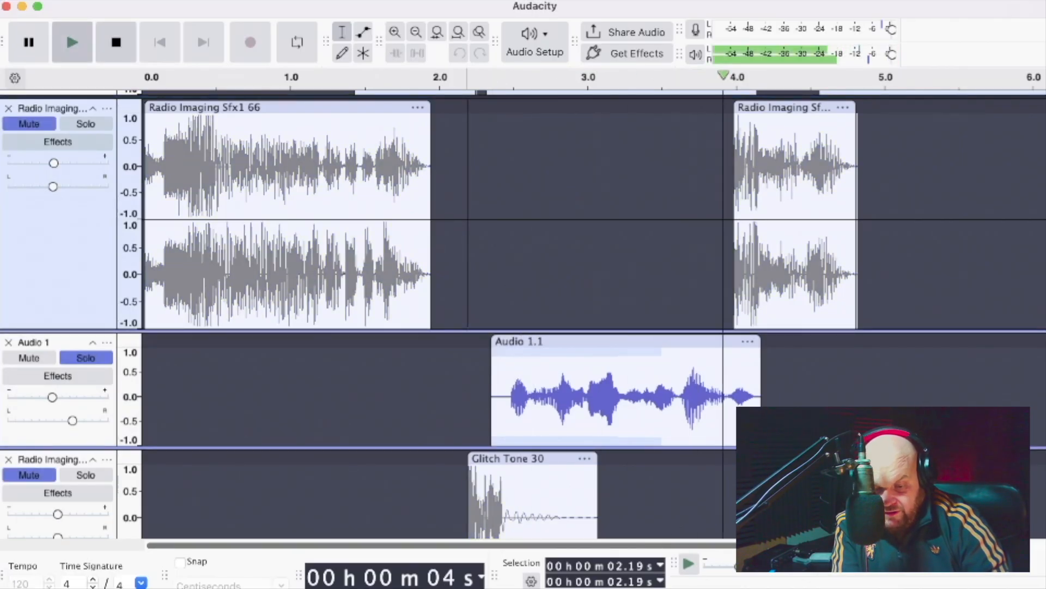
key("space")
left_click(86, 357)
Step: Play the full mix from the start to check all tracks together
left_click(160, 42)
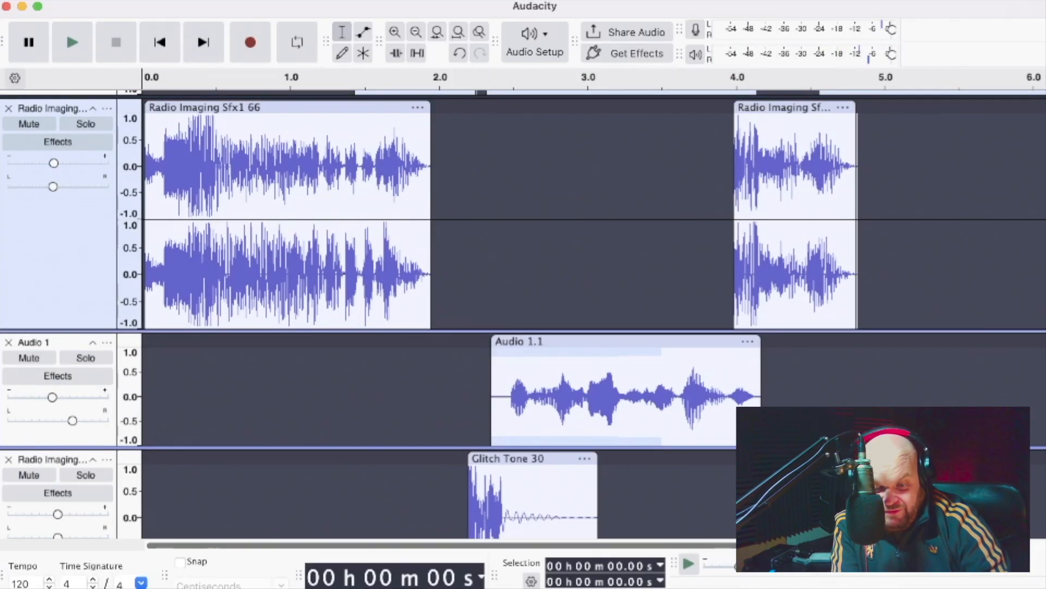
left_click(72, 42)
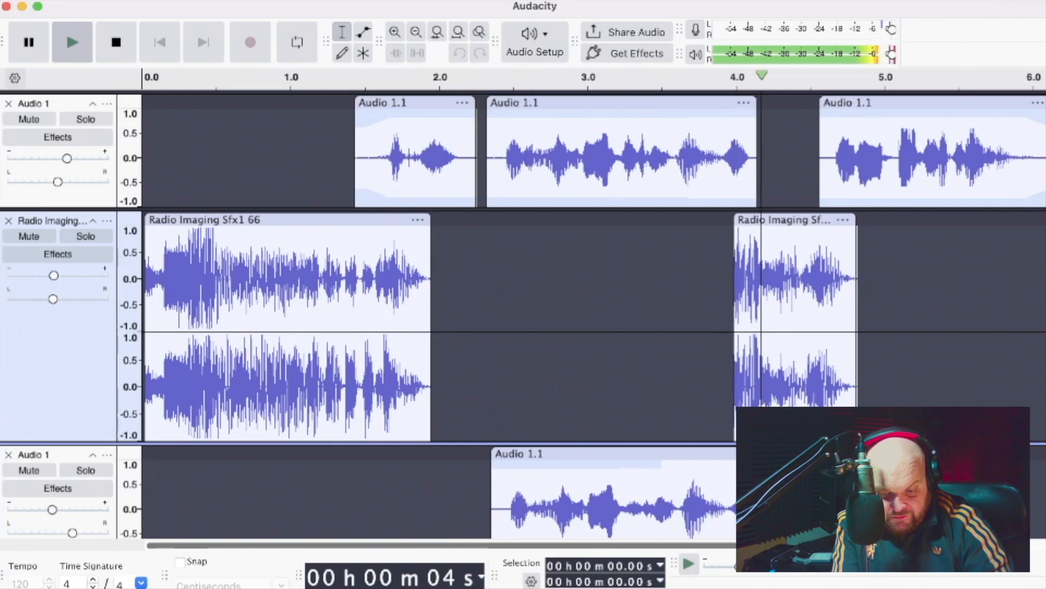
scroll(524, 314, "down", 6)
scroll(523, 314, "up", 3)
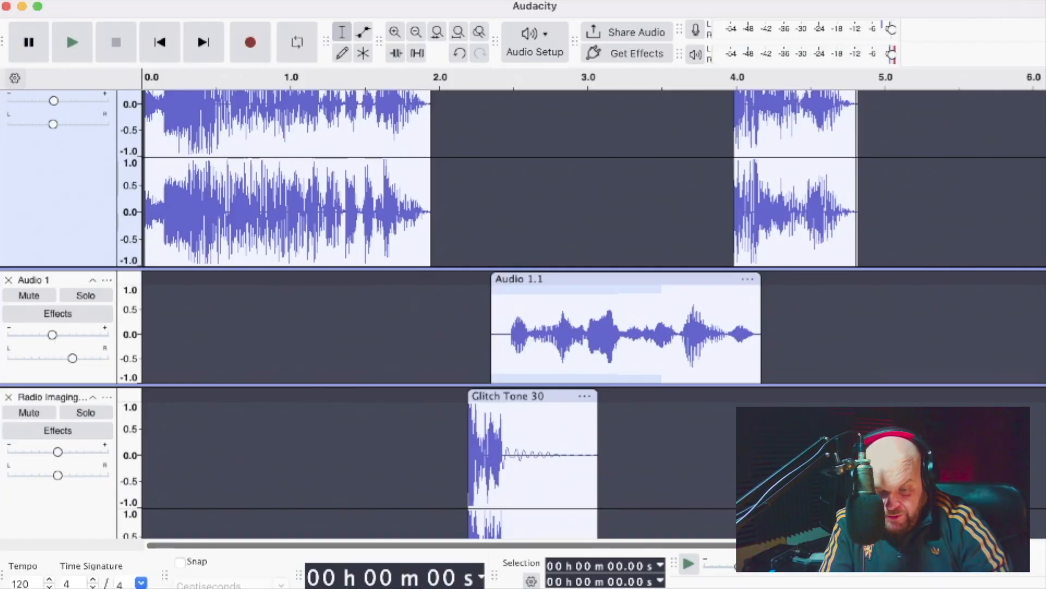
Step: Preview and apply a further effect on the whole duplicated voice clip, and play the mix from the start
left_click(626, 279)
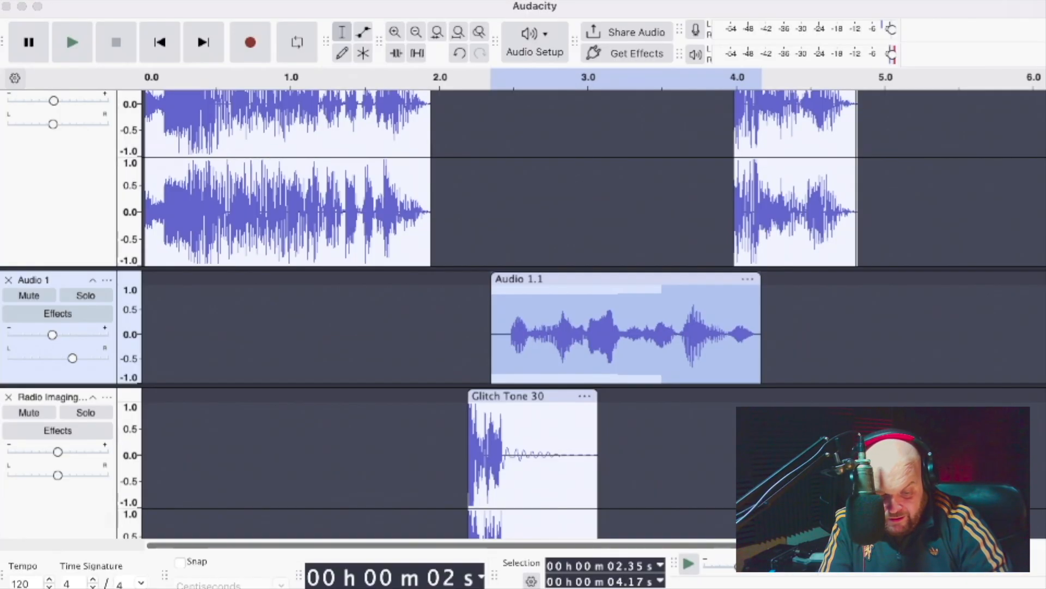
key("space")
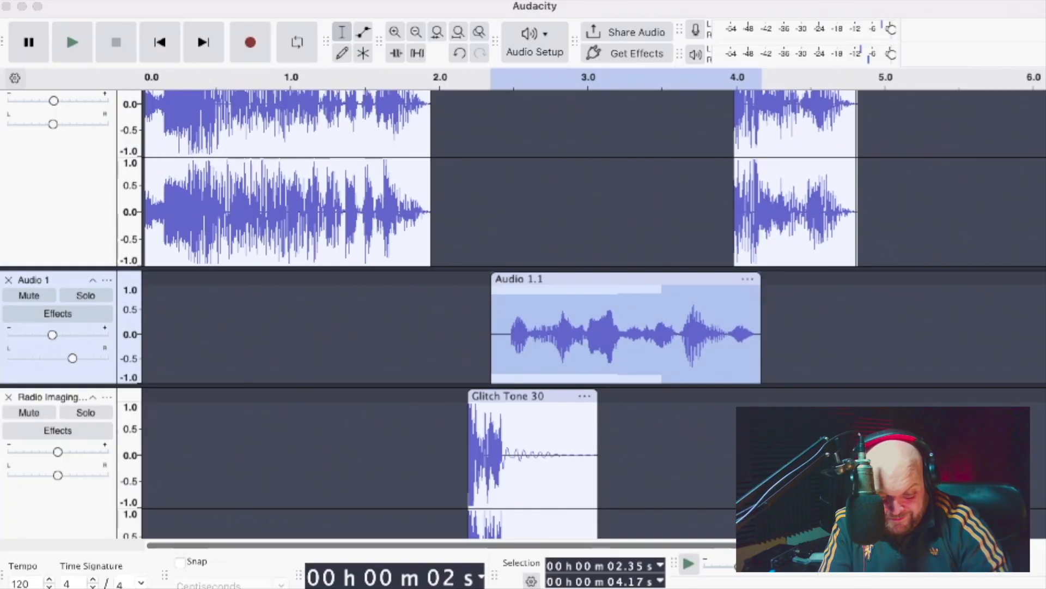
key("space")
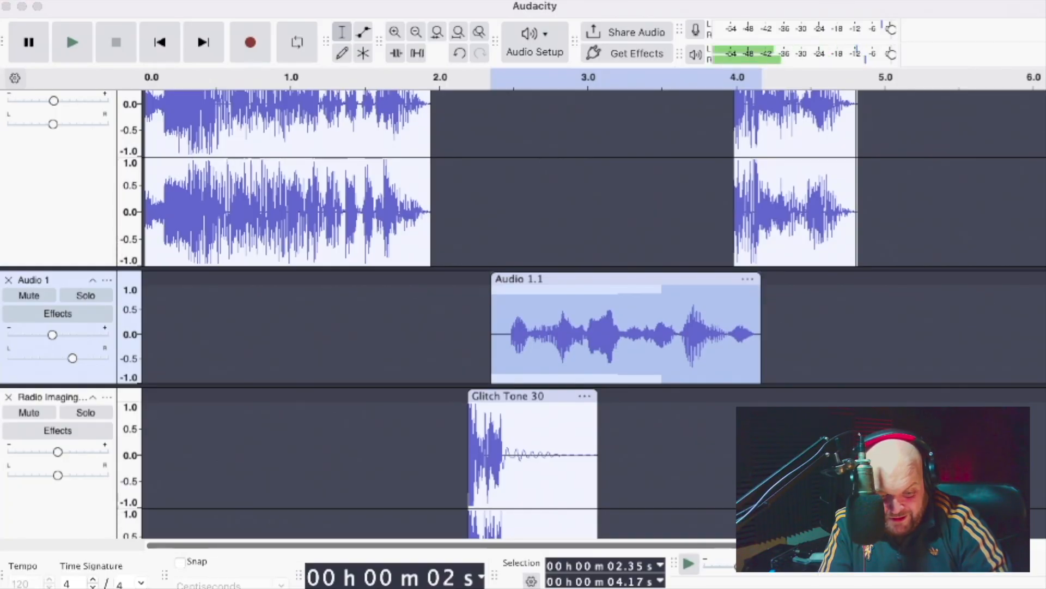
key("Return")
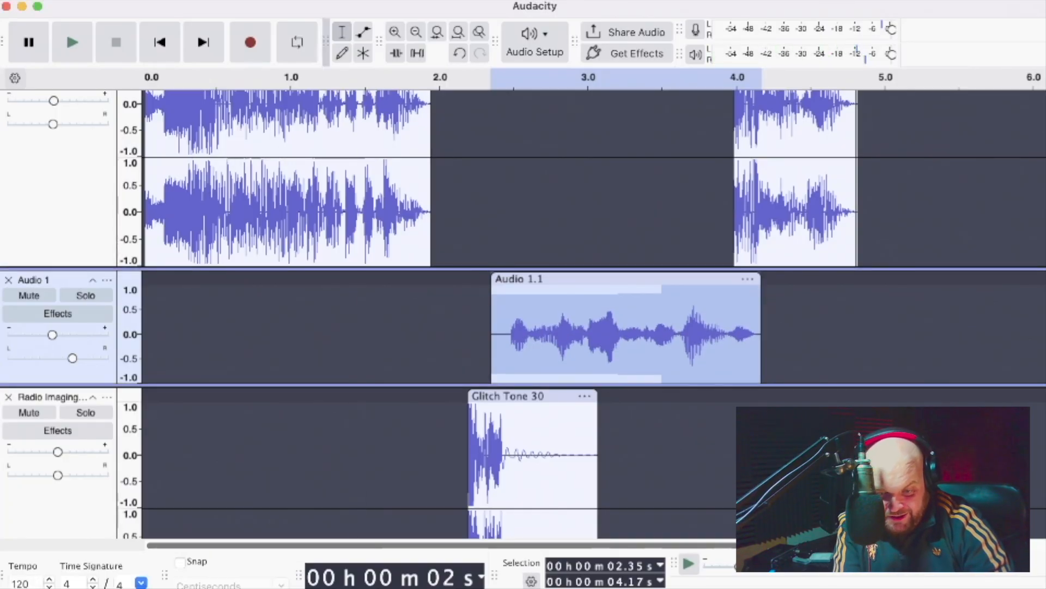
key("Home")
key("space")
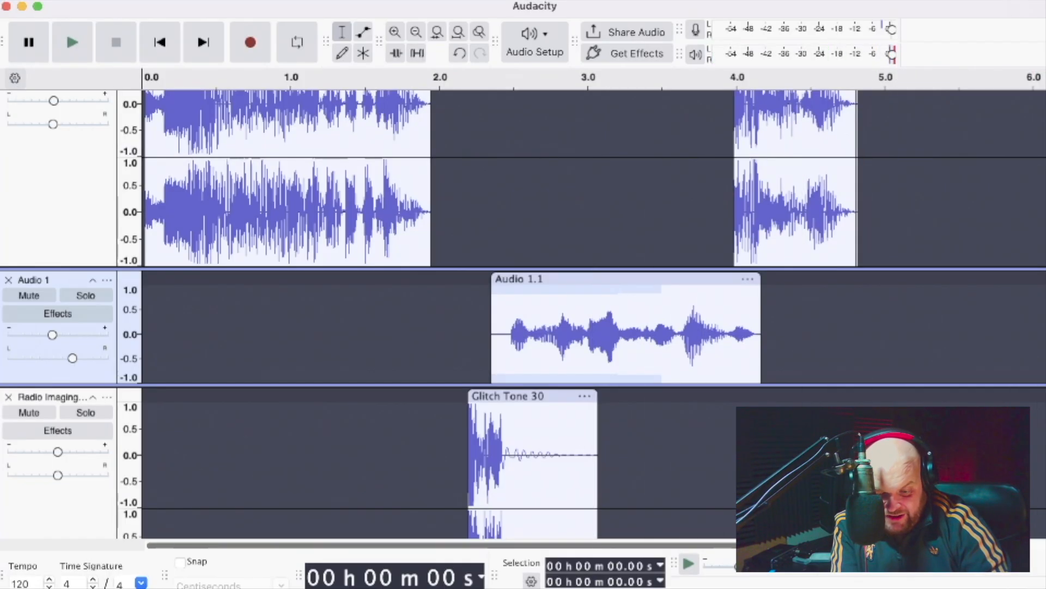
Step: Select the whole Glitch Tone 30 clip, preview and apply an effect to it, and play the mix from about 2.09 s
left_click(532, 396)
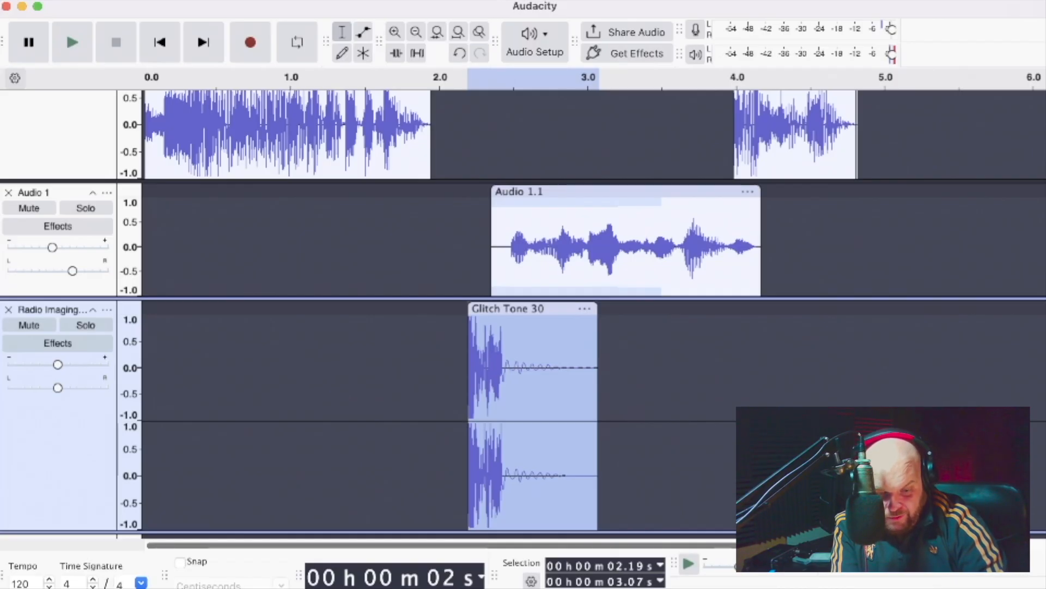
key("super+Tab")
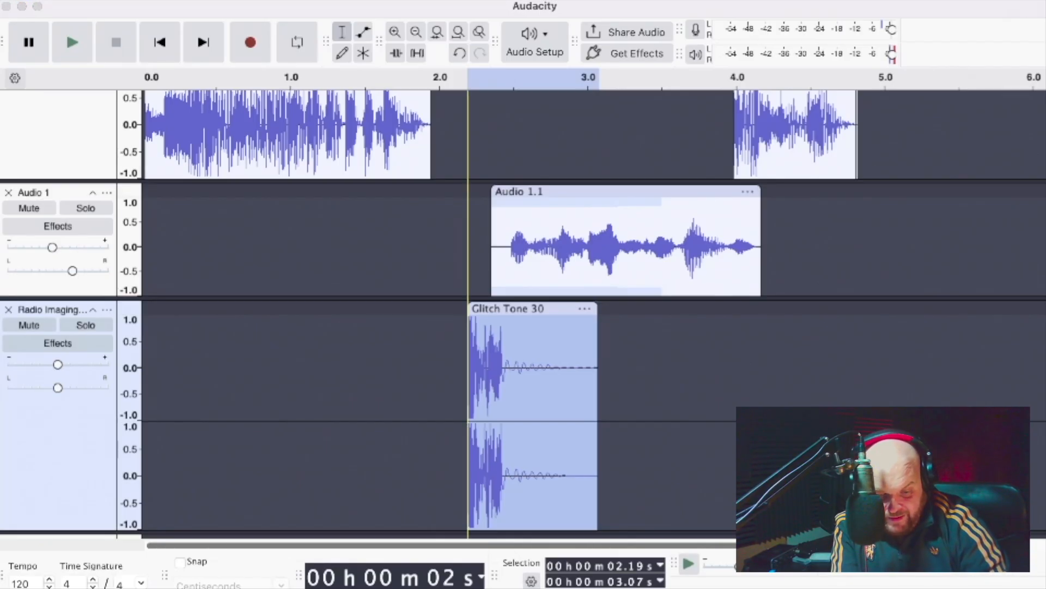
key("space")
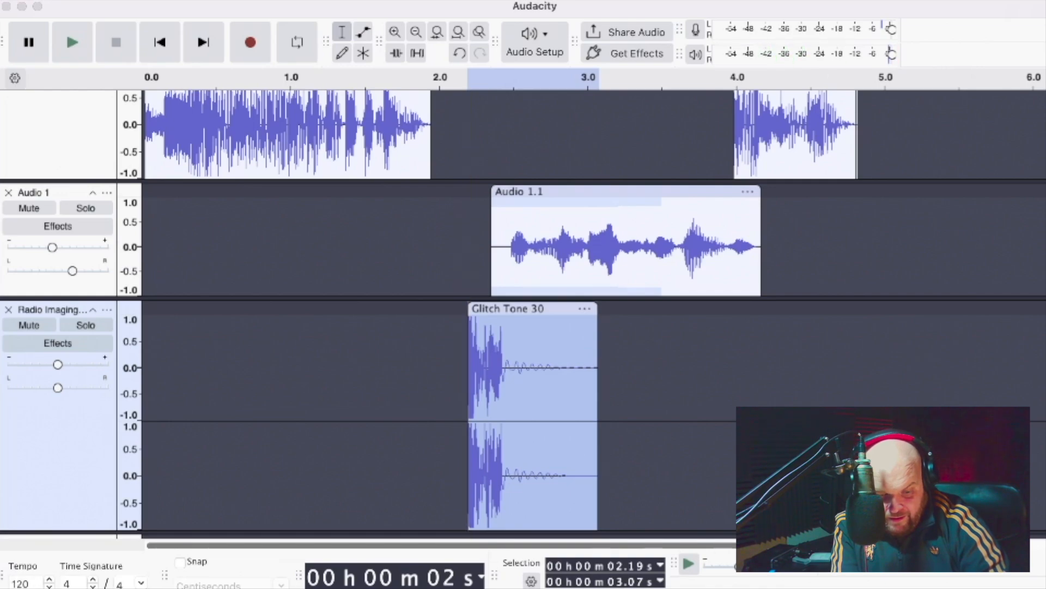
key("space")
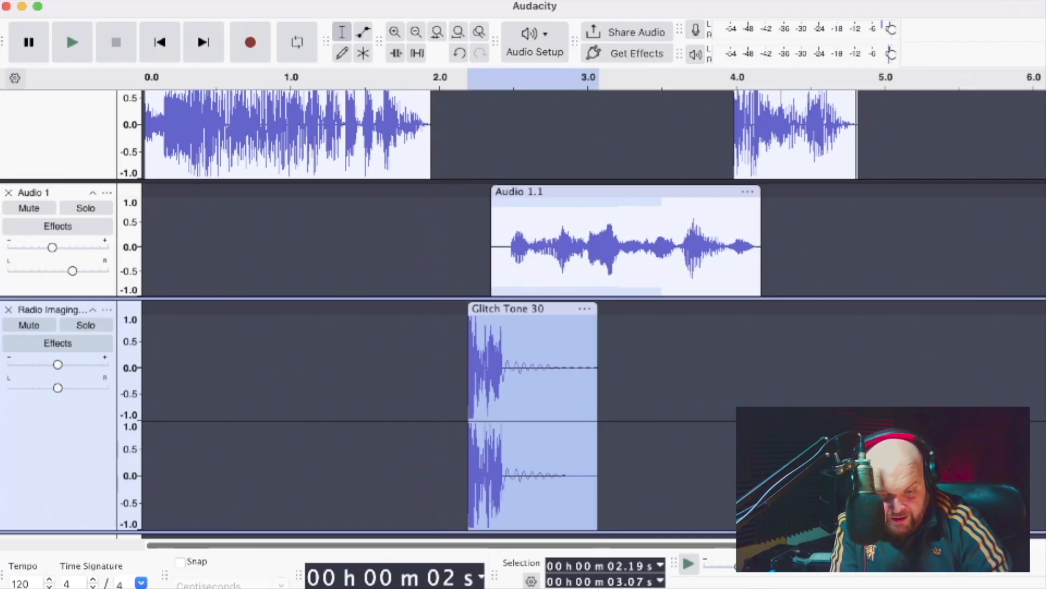
left_click(452, 247)
key("space")
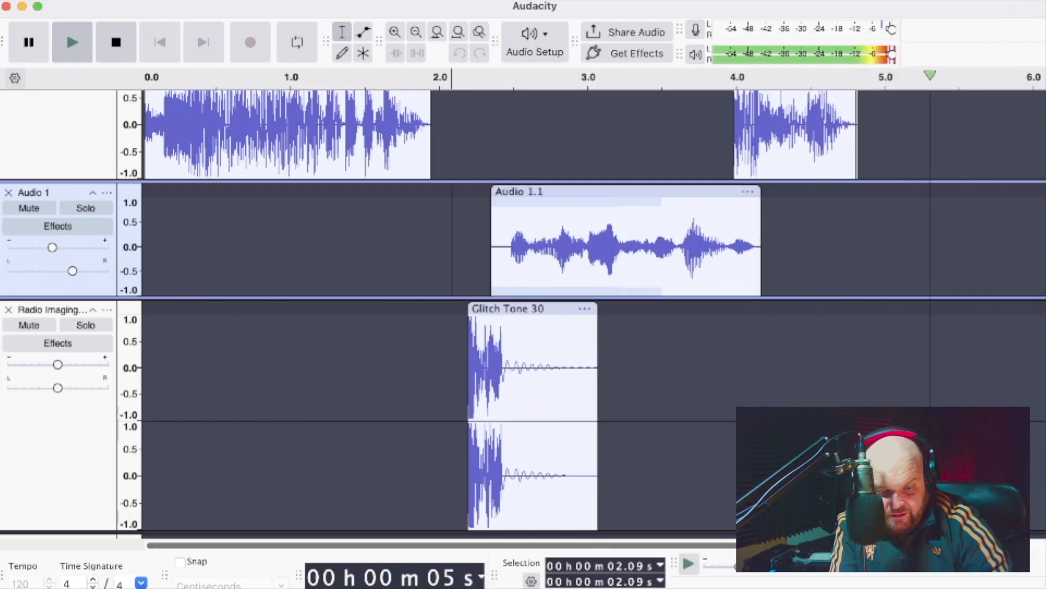
key("space")
Step: Lower the start of the main voice track's middle clip with the Envelope tool so its volume rises gradually towards the clip's end
left_click(416, 33)
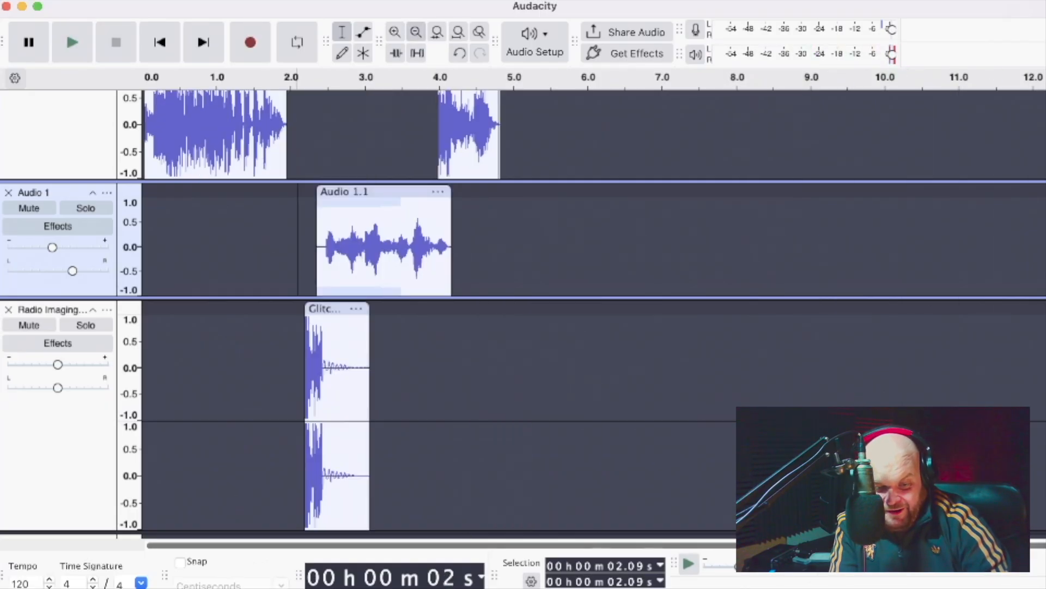
left_click(416, 32)
left_click(395, 33)
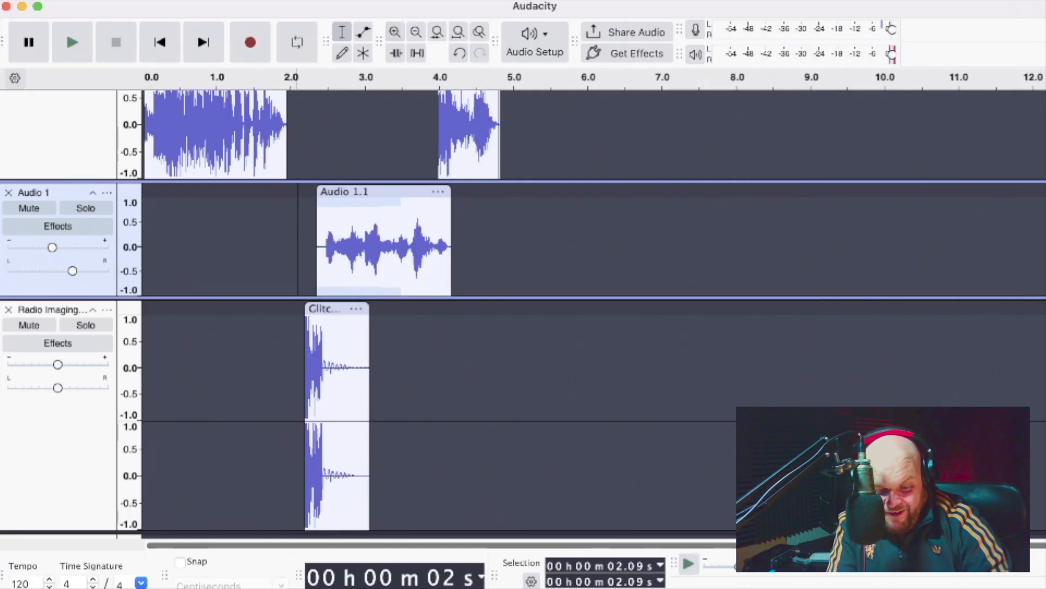
scroll(438, 305, "up", 5)
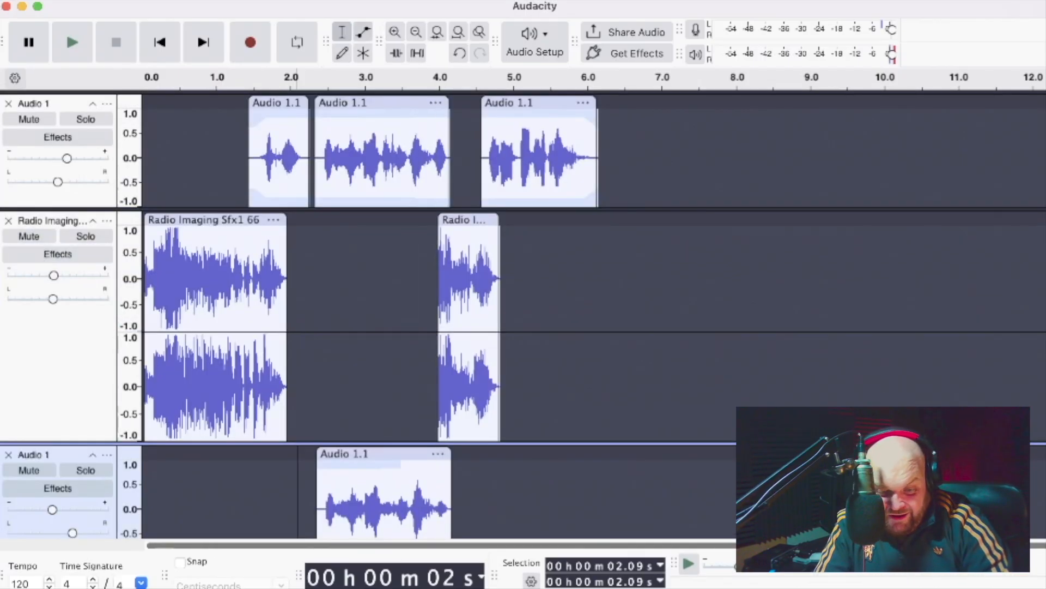
key("F2")
left_click(324, 120)
left_click_drag(314, 121, 323, 127)
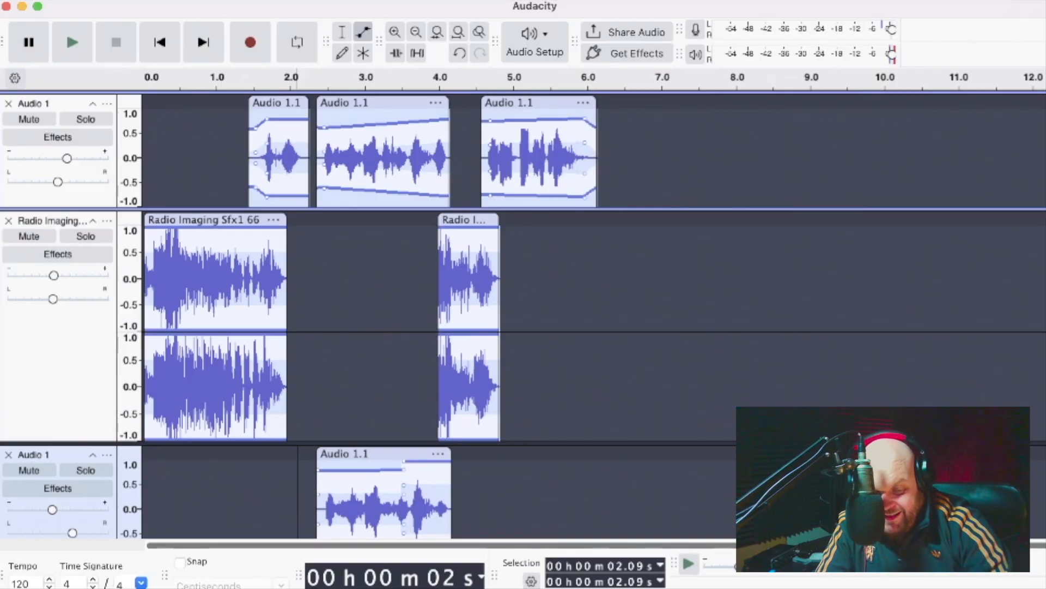
Step: Look over all the tracks and play the full mix from the start to check the new voice envelope
scroll(523, 314, "down", 10)
scroll(524, 314, "up", 10)
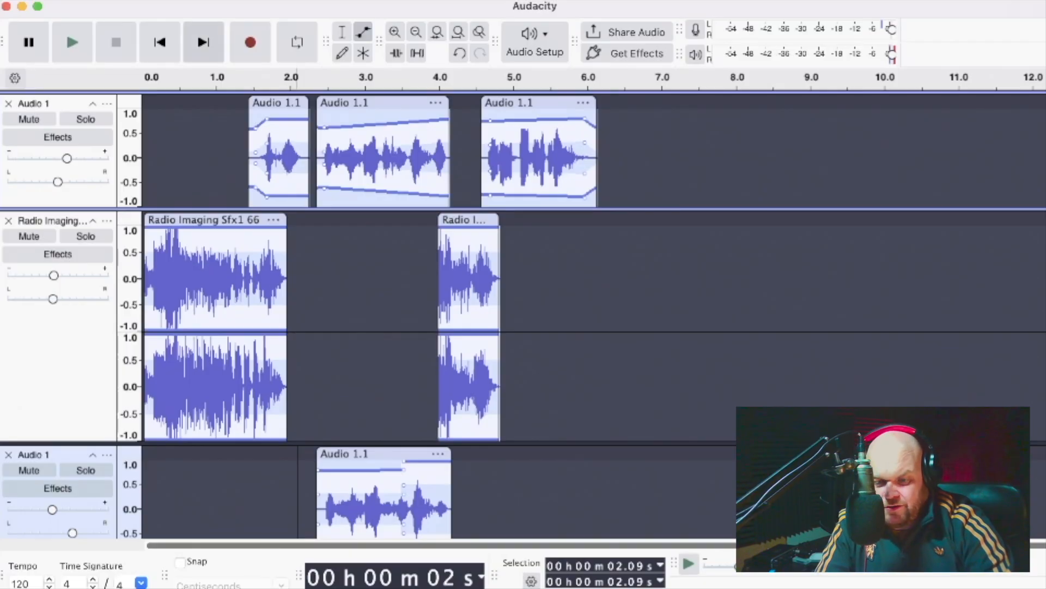
left_click(159, 42)
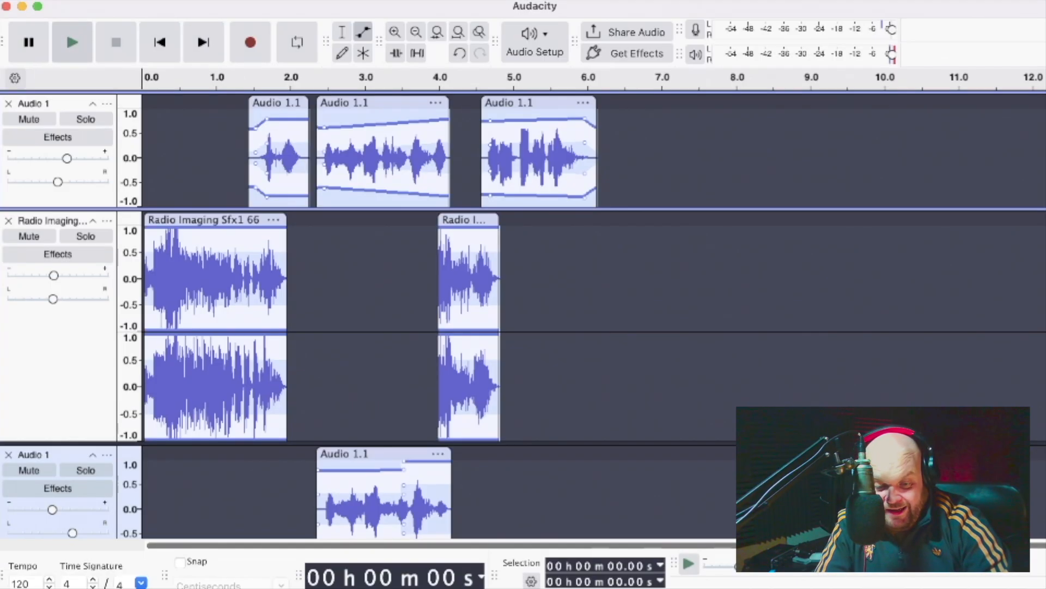
left_click(72, 42)
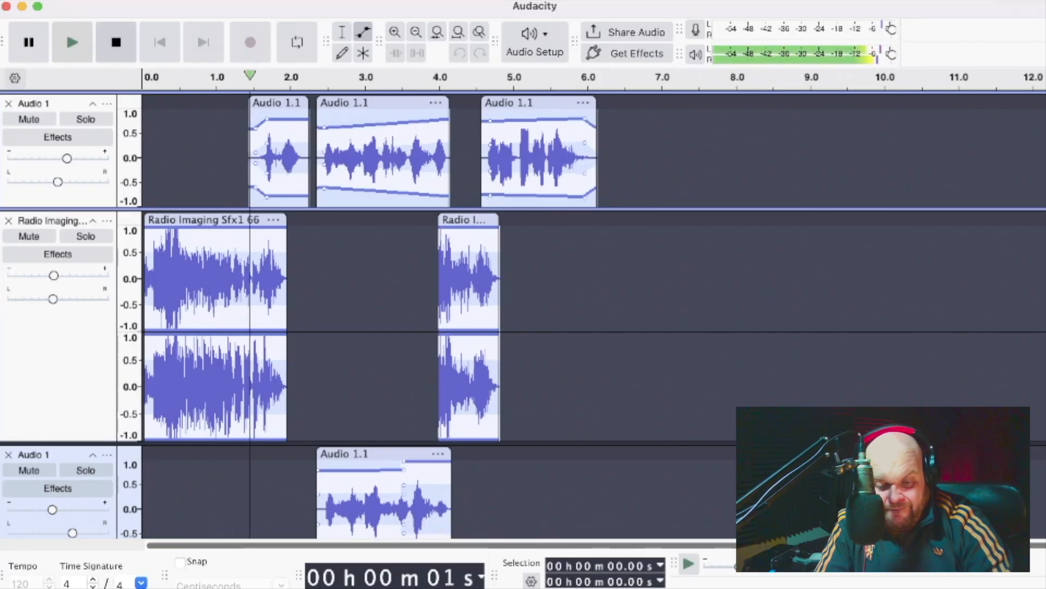